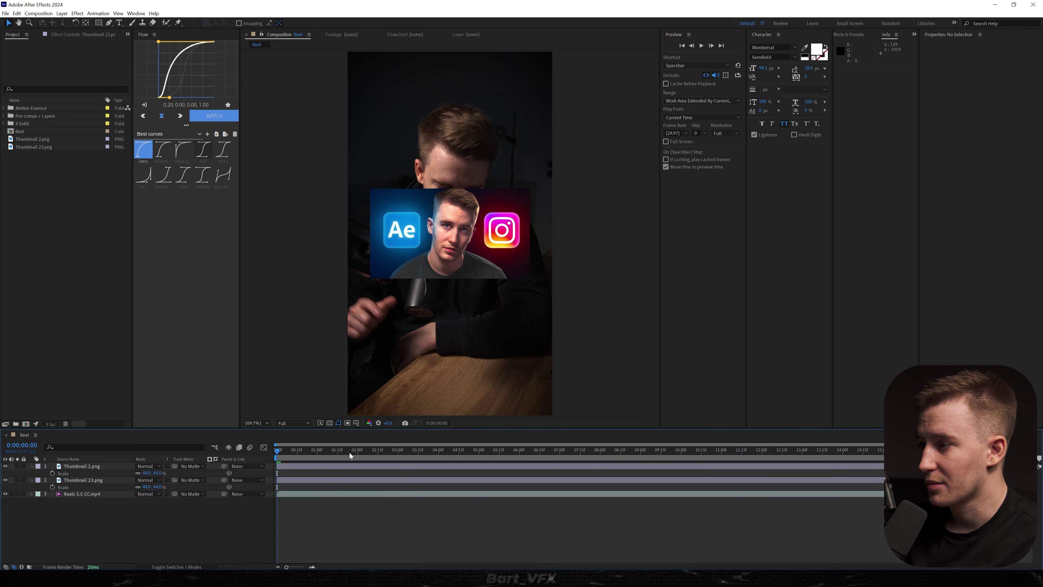
Scale Thumbnail 2.png to about 35.4% and pre-compose it as 1, moving all attributes into the new composition.
left_click(310, 481)
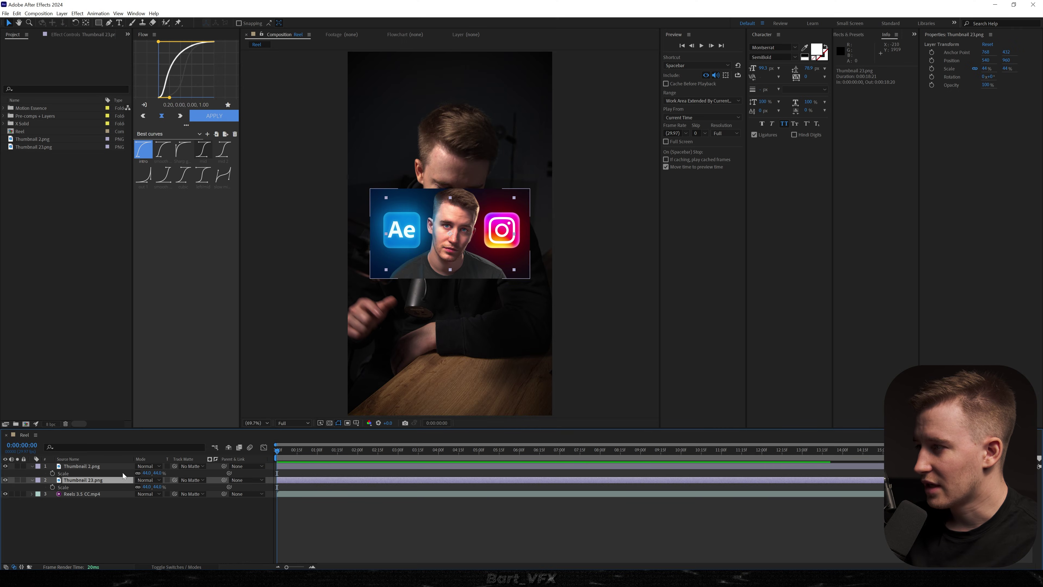
left_click_drag(143, 475, 82, 468)
right_click(83, 468)
left_click(107, 419)
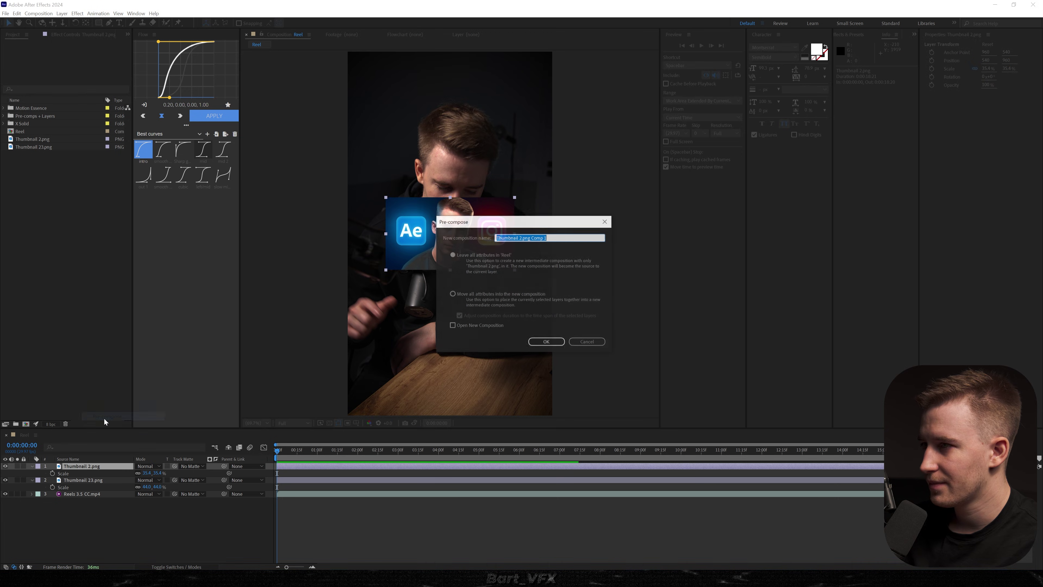
left_click(453, 294)
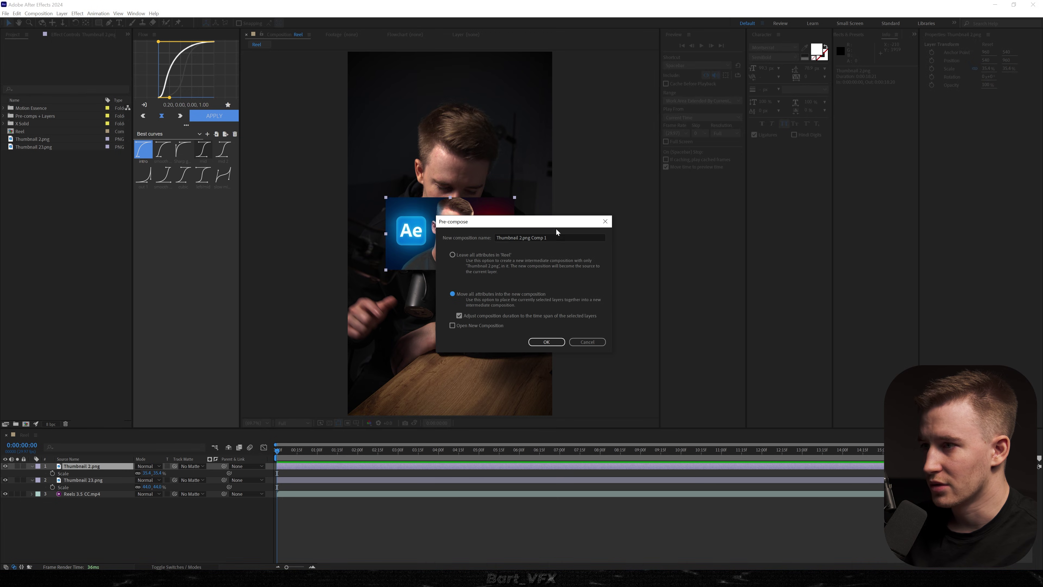
left_click(524, 238)
left_click(546, 343)
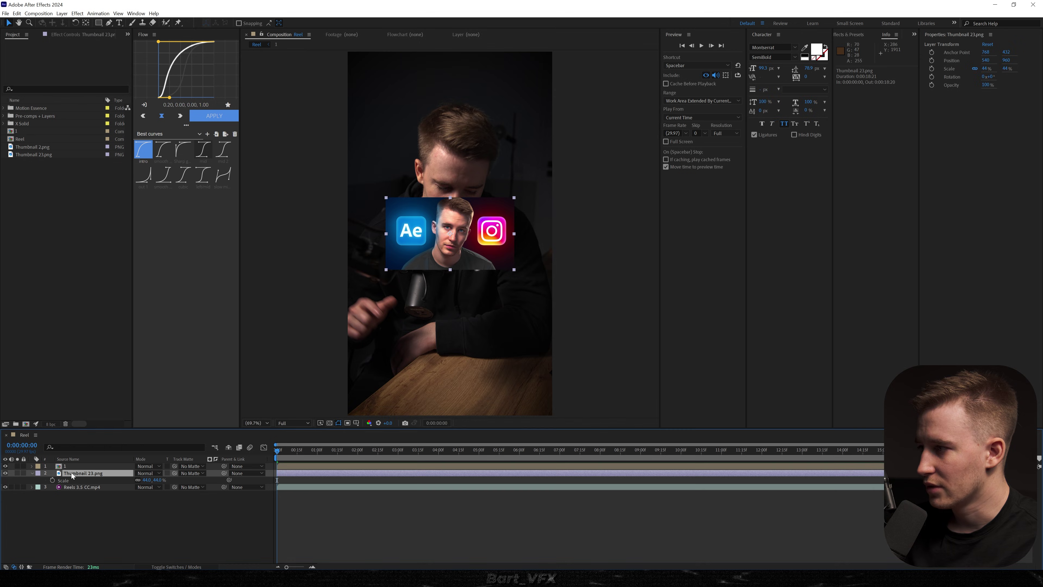
Pre-compose Thumbnail 23.png as 2, moving all attributes into the new composition.
right_click(73, 473)
left_click(107, 422)
type("2")
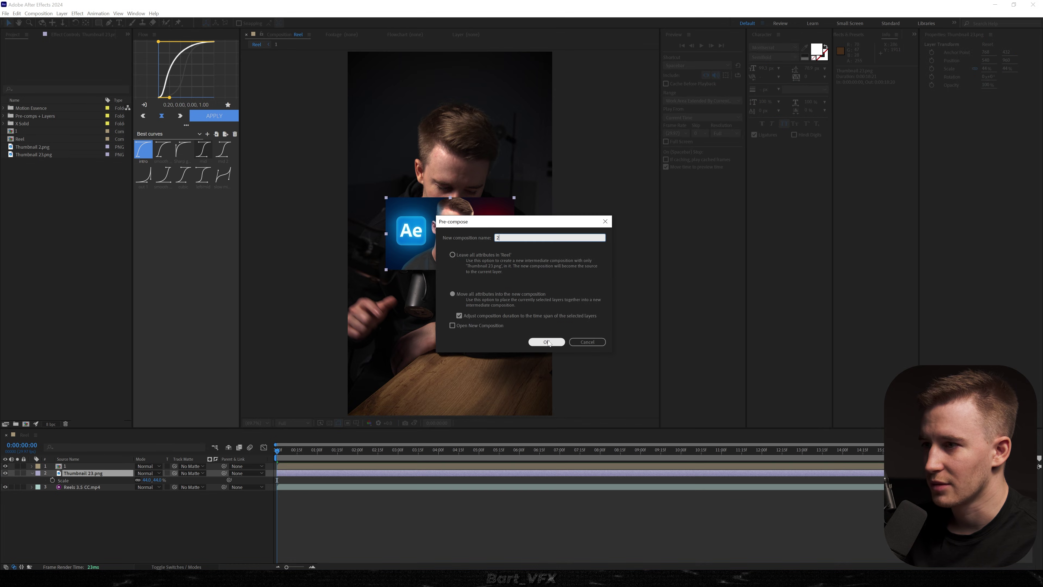
left_click(546, 343)
Scale layers 1 and 2 down together to about 84.9%.
left_click(103, 466, "shift")
key("s")
left_click_drag(150, 474, 90, 475)
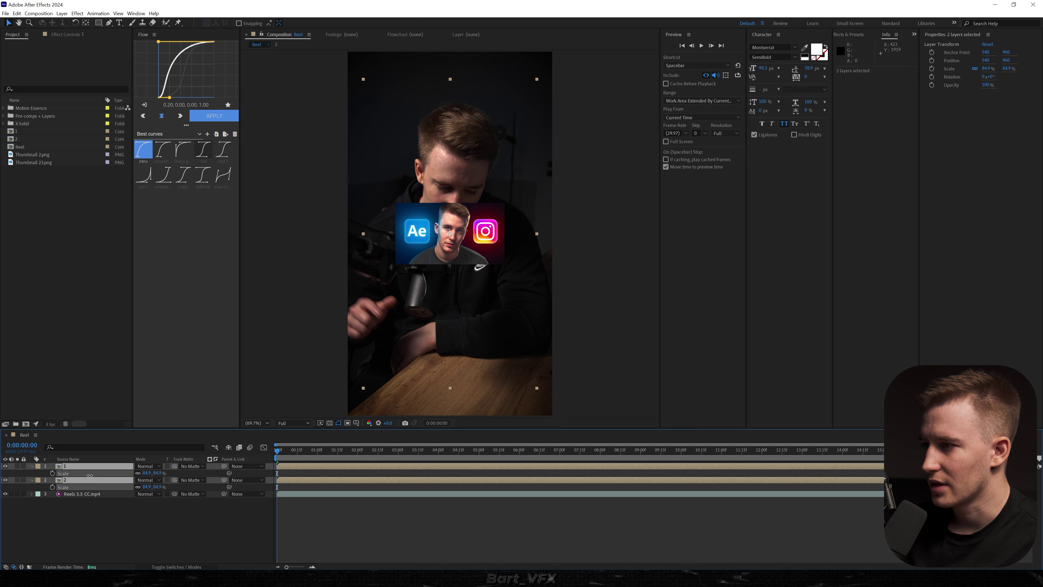
Inside composition 2, draw a rounded rectangle mask just within the edges of Thumbnail 23.png to round its corners.
double_click(89, 475)
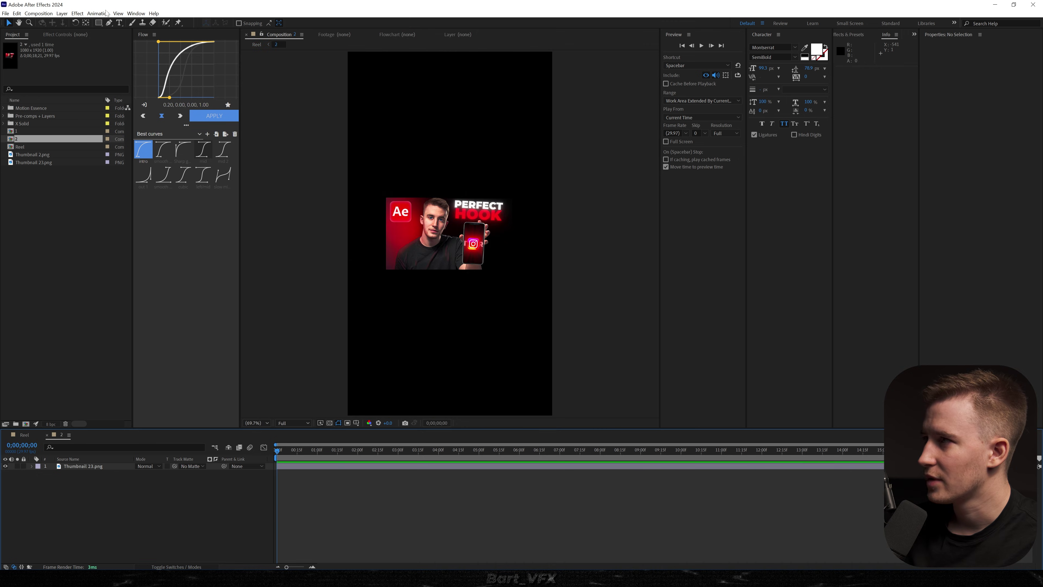
left_click_drag(99, 23, 134, 32)
left_click(82, 468)
left_click(82, 467)
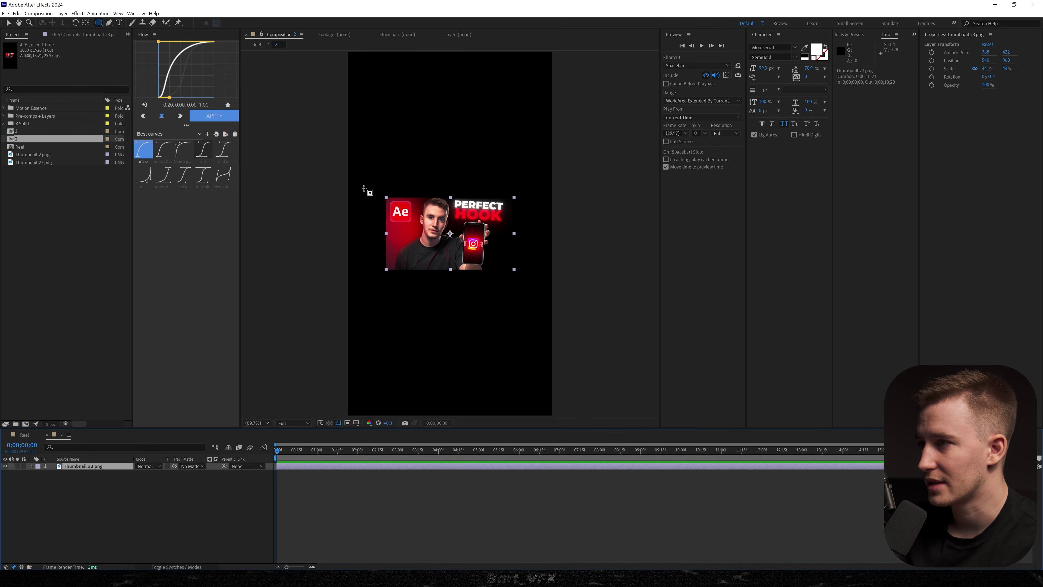
scroll(366, 190, "up", 2)
mouse_move(268, 135)
left_mouse_down()
mouse_move(299, 174)
mouse_move(549, 282)
mouse_move(655, 362)
mouse_move(632, 331)
left_mouse_up()
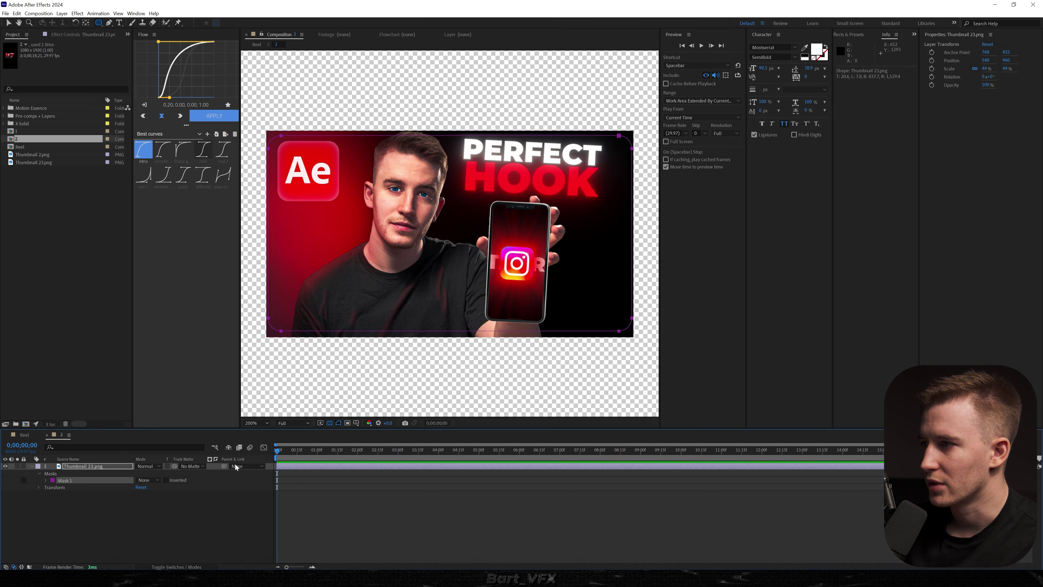
key("ctrl+z")
Inside composition 1, draw a rounded rectangle mask along the edges of Thumbnail 2.png to round its corners.
left_click(24, 434)
double_click(93, 467)
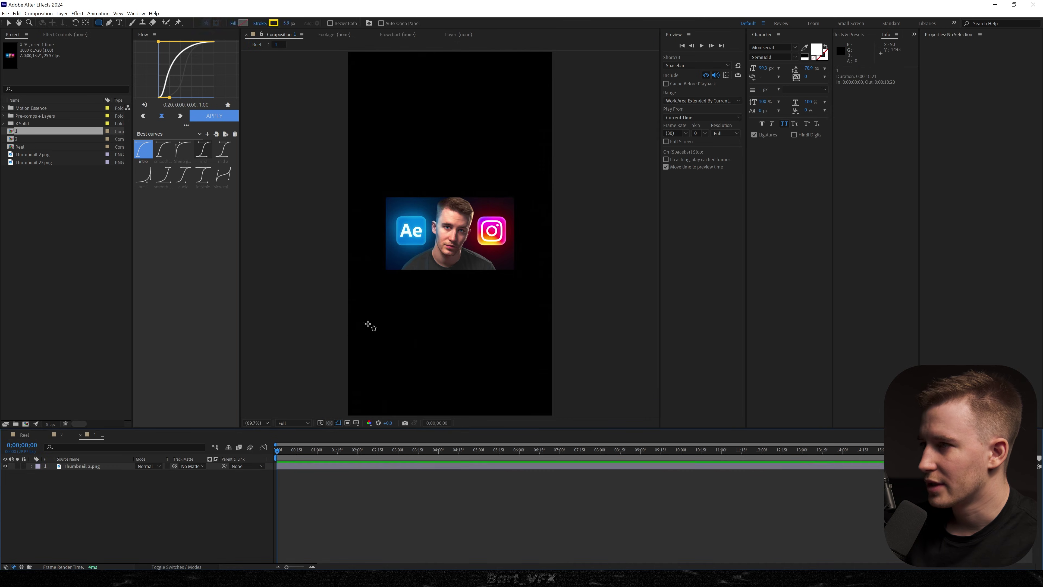
scroll(368, 325, "up", 3)
left_click(297, 465)
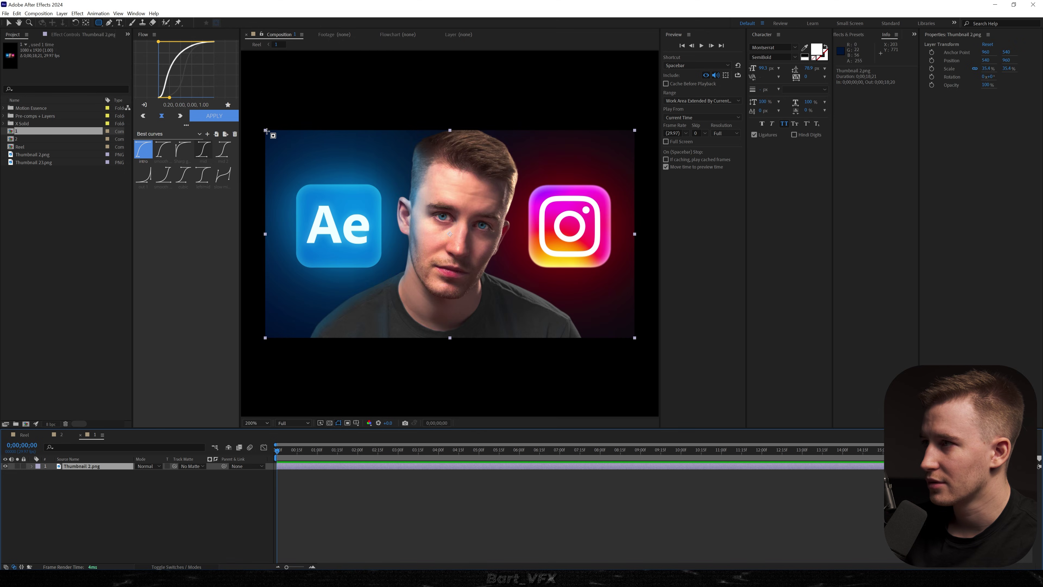
left_click_drag(266, 131, 631, 335)
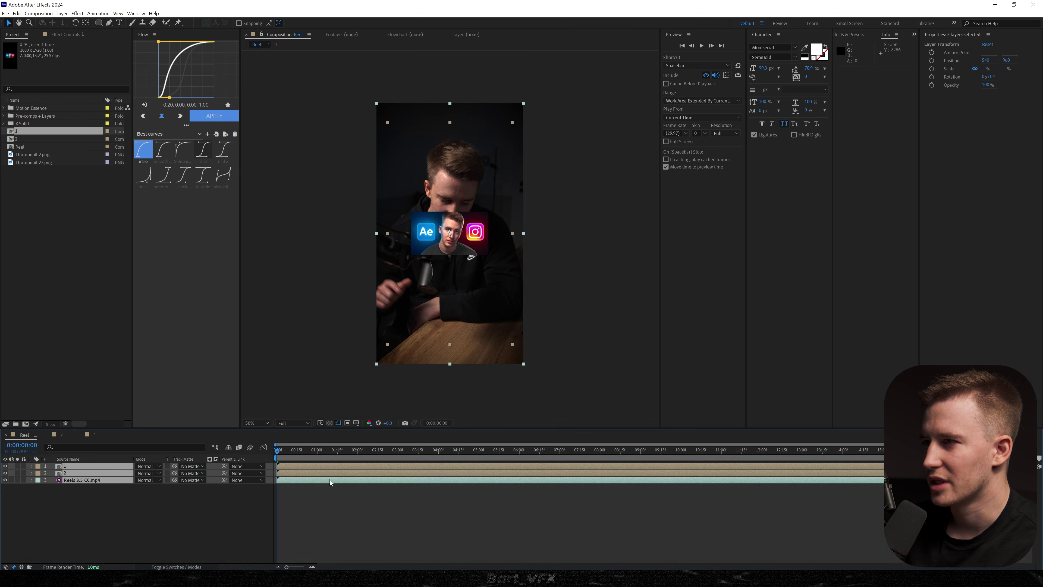
In the Reel composition, scale layers 1 and 2 together to about 92.3%.
left_click(330, 480, "ctrl")
key("s")
left_click_drag(146, 472, 188, 471)
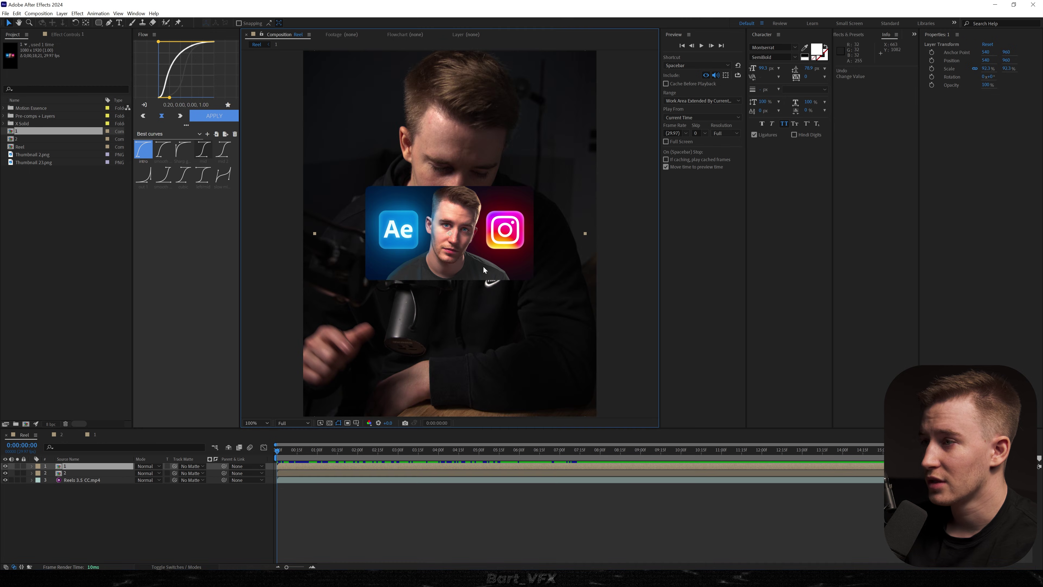
Offset layer 1 down and to the right, shift layer 2 to the left behind it, and scale layer 2 to 97%.
left_click_drag(500, 274, 500, 299)
left_click(285, 475)
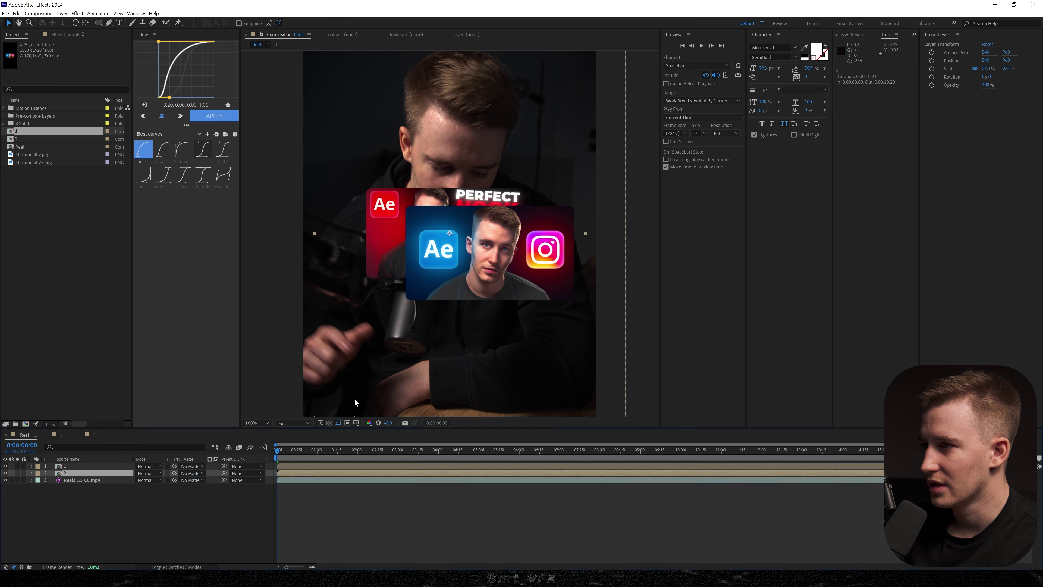
left_click_drag(353, 400, 310, 405)
key("s")
left_click_drag(149, 481, 151, 481)
Fan the two cards out by rotating layer 2 to about -11.3° and layer 1 to about 9.4°.
left_click(319, 466)
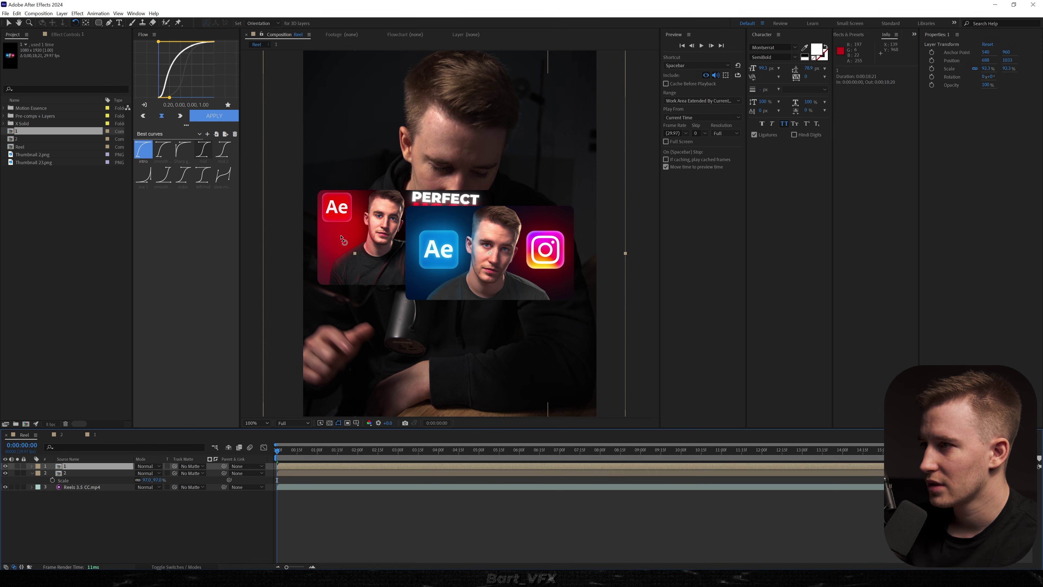
left_click_drag(343, 241, 344, 263)
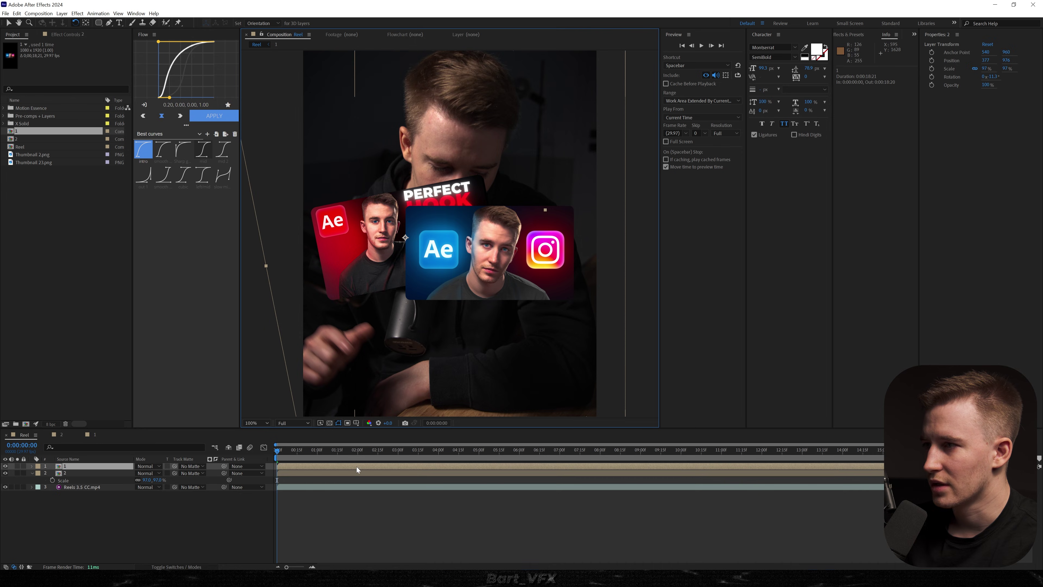
left_click_drag(567, 284, 565, 293)
Move layers 1 and 2 down together so the cards sit in front of the man's chest.
key("v")
left_click(476, 473, "shift")
left_click_drag(485, 289, 483, 330)
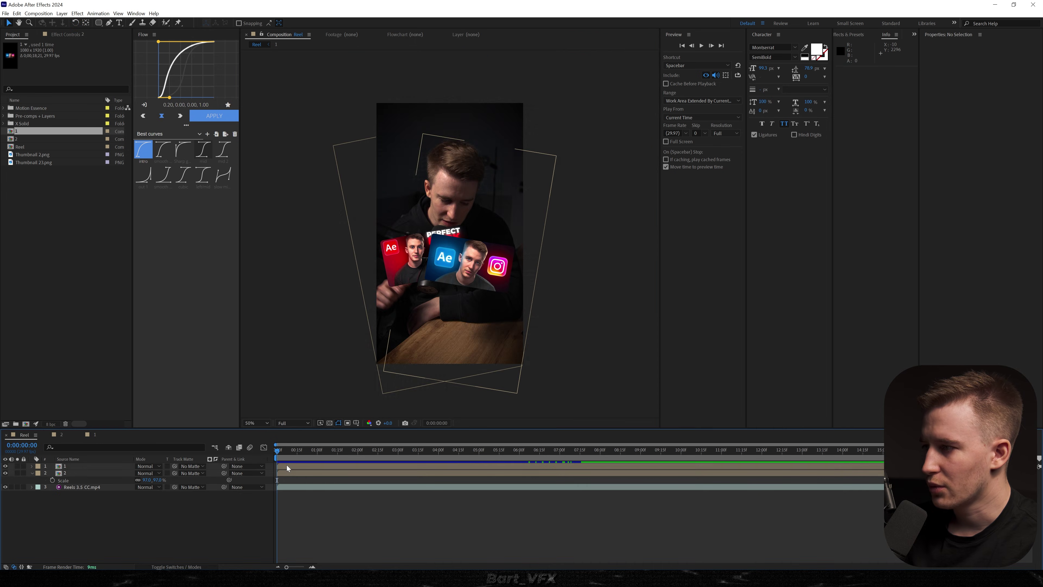
Keyframe the position and rotation of layers 1 and 2 and shift these keyframes to just after 3 seconds.
left_click(286, 465)
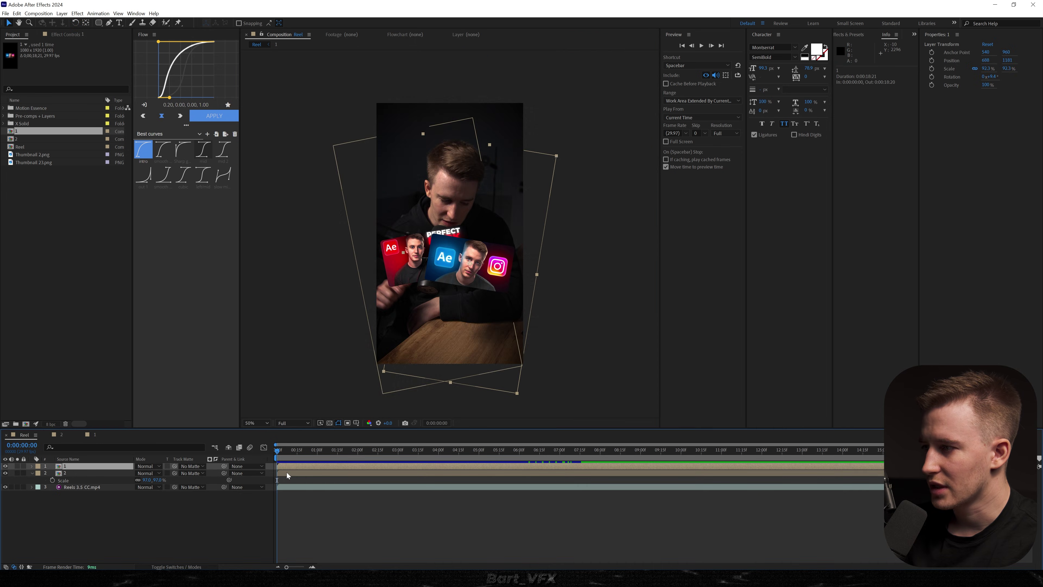
left_click(287, 472, "shift")
key("p")
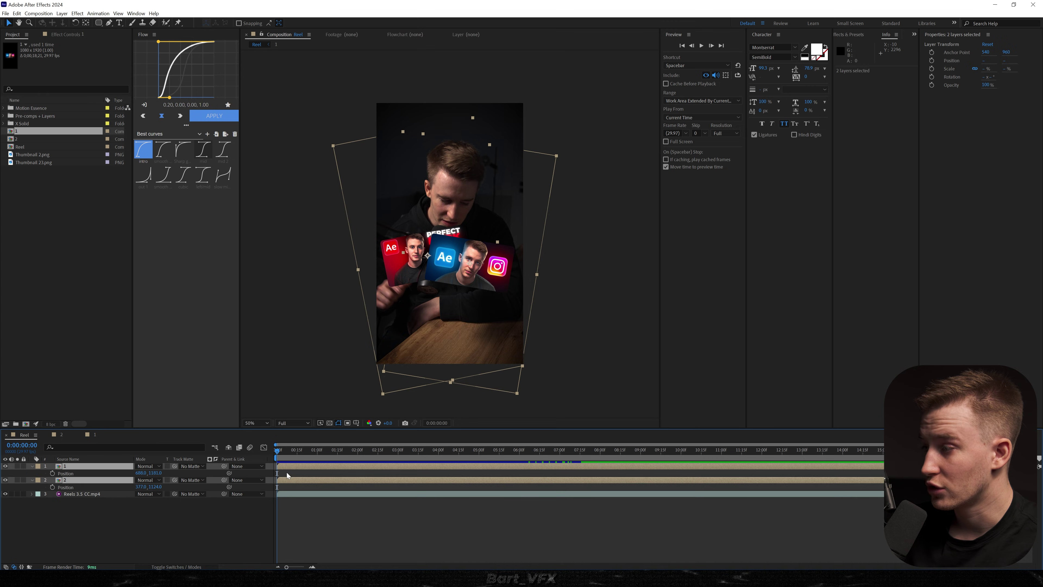
key("shift+r")
left_click_drag(52, 473, 51, 508)
left_click_drag(278, 473, 407, 476)
At the first frame, position layers 1 and 2 below the visible frame so that the cards rise into view.
left_click(397, 488)
left_click_drag(423, 270, 442, 419)
left_click(305, 467)
left_click_drag(452, 303, 349, 459)
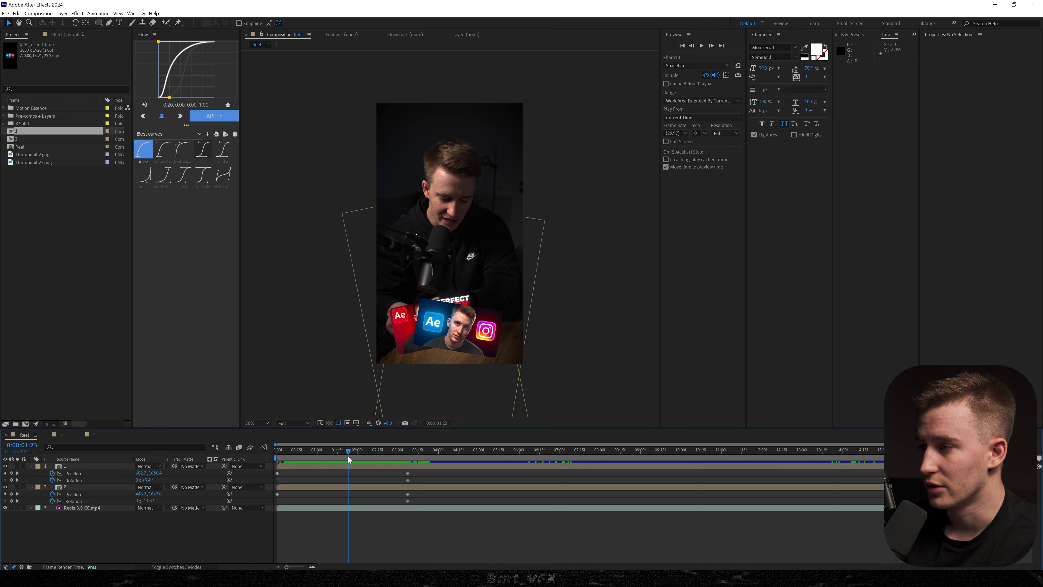
At 0:00:01:23, keyframe layer 2's rotation at about 39.3° and layer 1's rotation tilted the opposite way.
left_click(327, 487)
left_click_drag(144, 500, 313, 499)
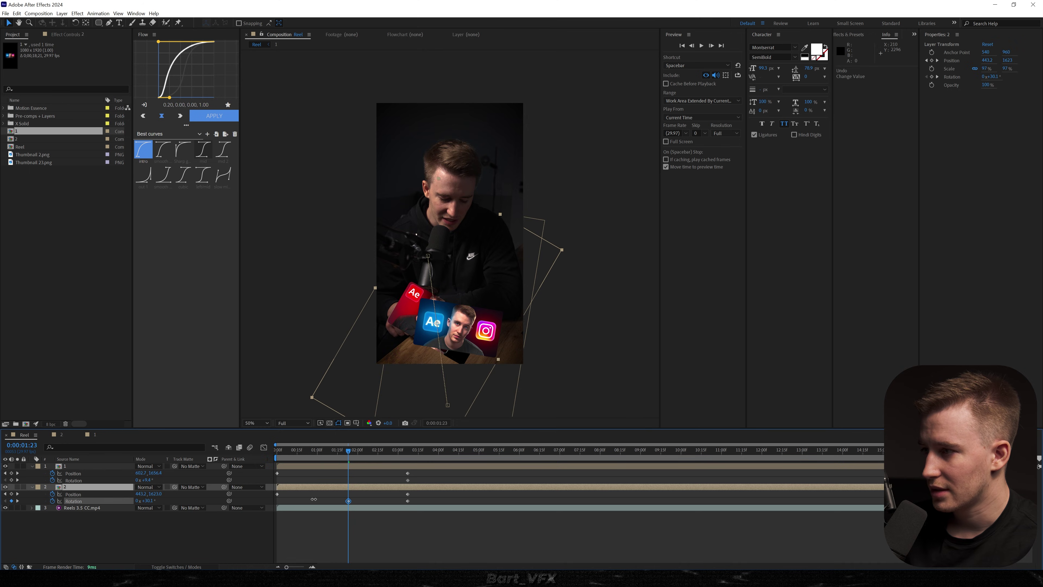
left_click(341, 468)
left_click_drag(144, 481, 3, 510)
Move the new rotation keyframes of both layers to the first frame and play back the animation.
left_click(356, 476)
left_click_drag(357, 476, 269, 506)
key("space")
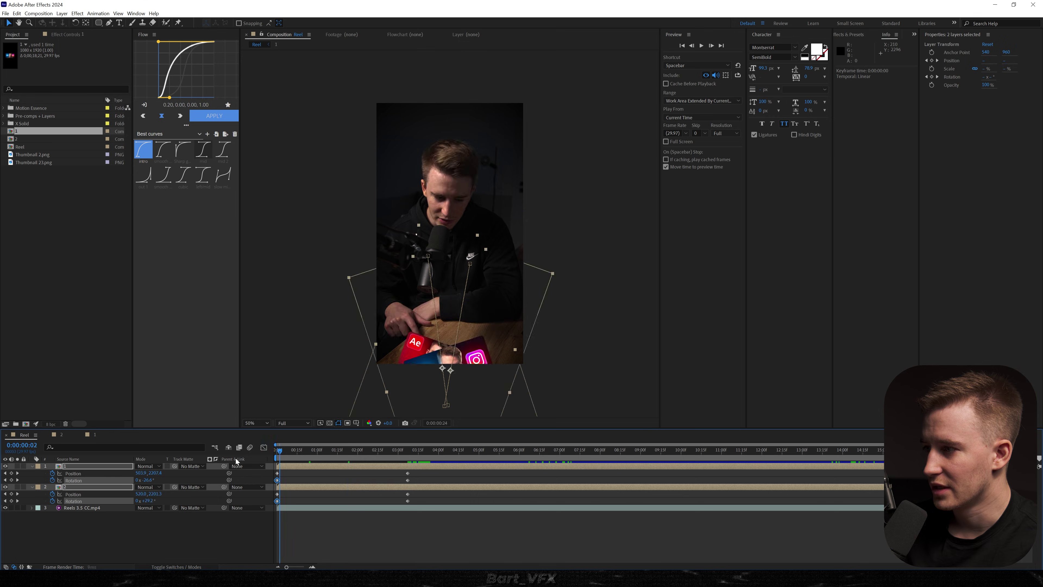
Ease all position and rotation keyframes in the speed graph with a long slowdown towards the end, and preview the result.
left_click_drag(420, 473, 272, 511)
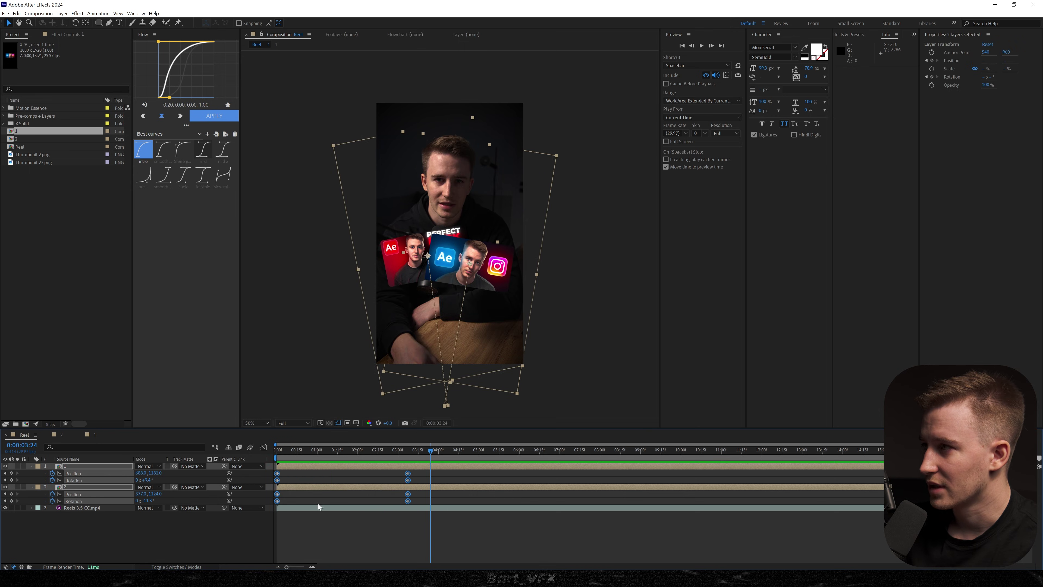
left_click(264, 447)
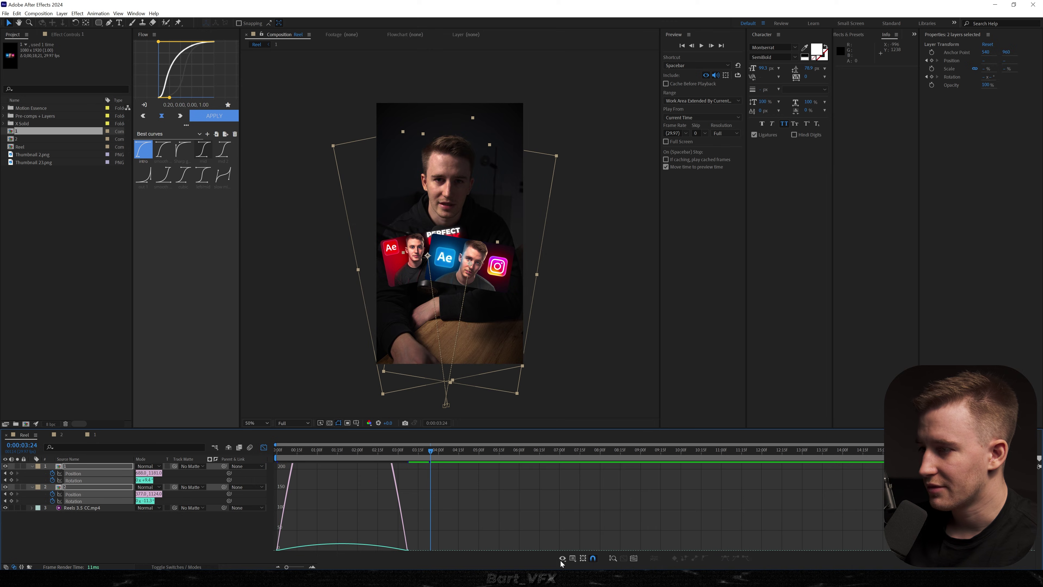
scroll(448, 521, "up", 1)
left_click_drag(431, 515, 339, 543)
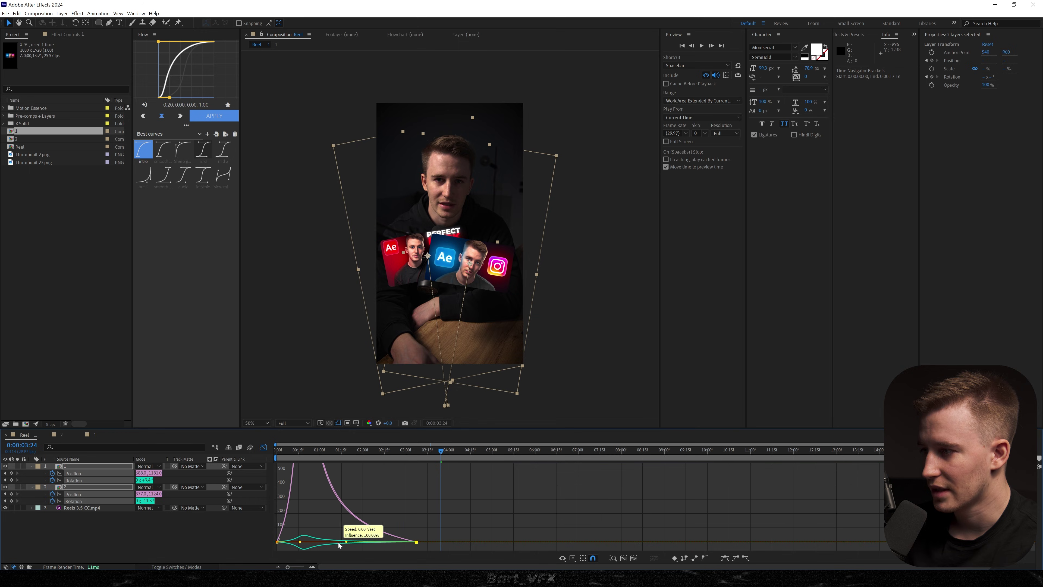
key("space")
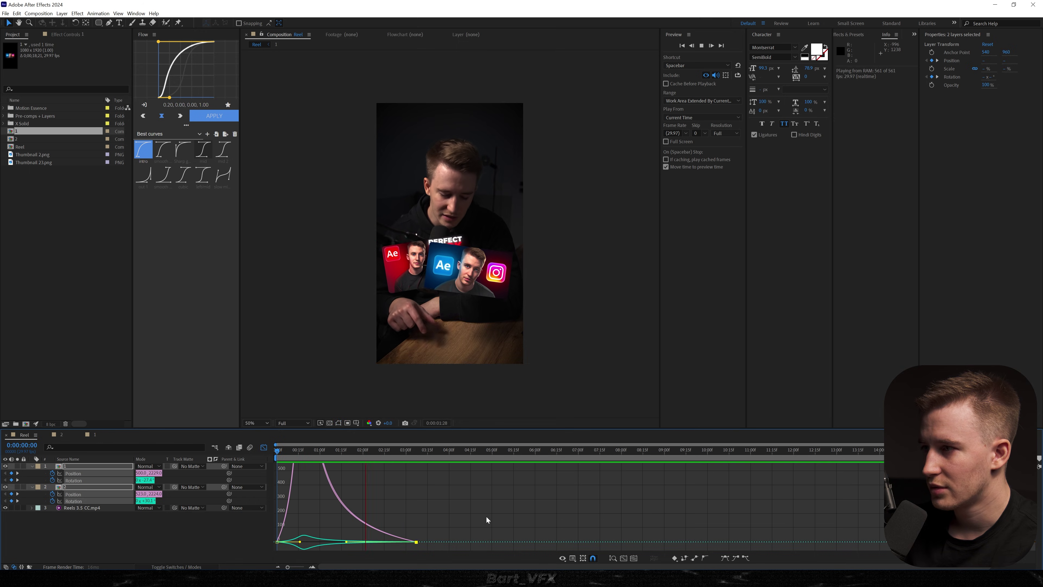
key("space")
Move the end keyframes of both layers earlier to just before 2 seconds and preview the faster animation.
left_click(264, 447)
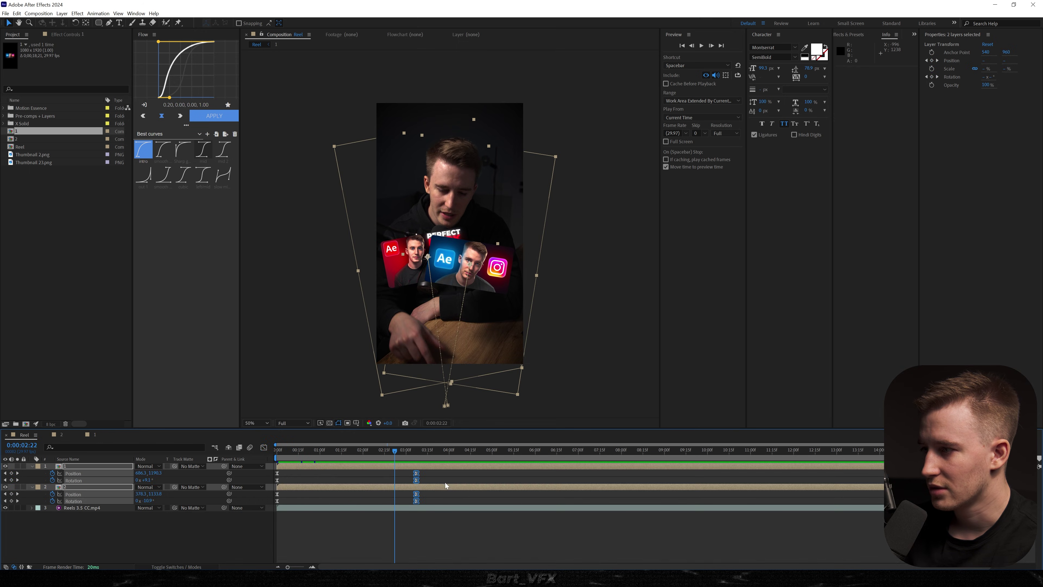
left_click_drag(416, 478, 357, 477)
key("space")
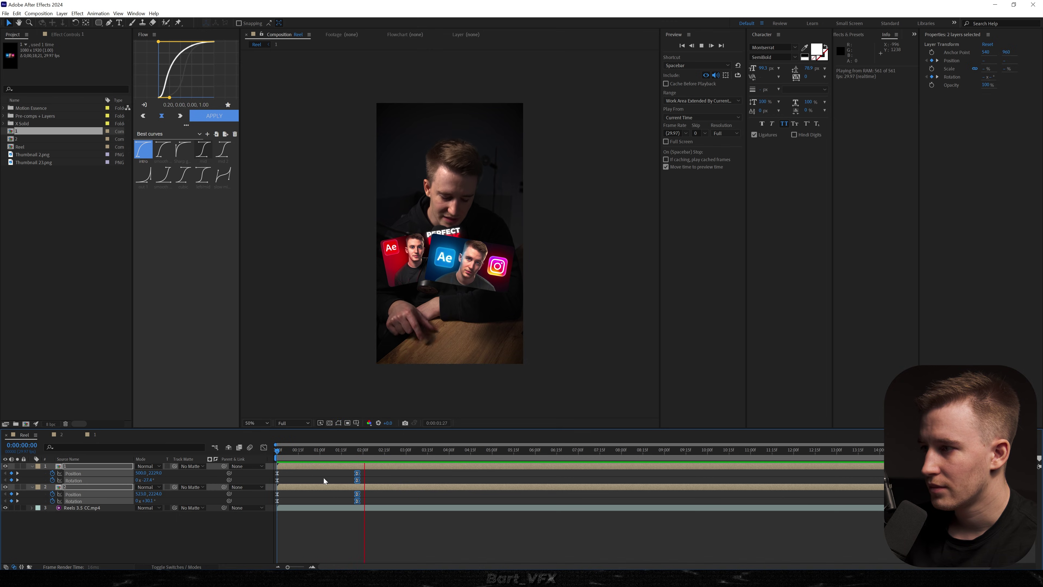
key("space")
Reshape the start of the speed curves so the cards launch at high speed, and preview the animation.
left_click(331, 449)
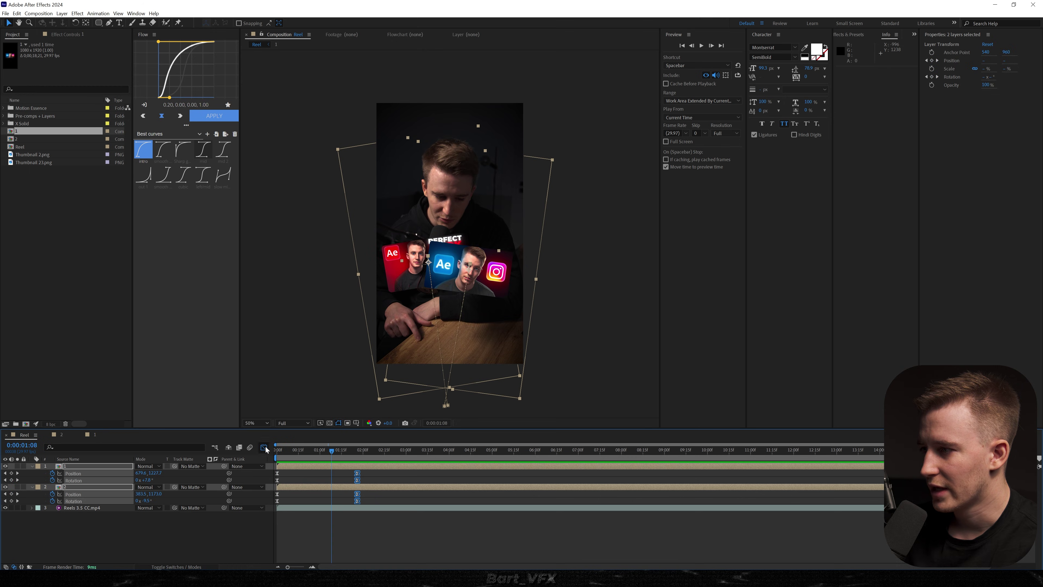
left_click(264, 448)
left_click_drag(273, 548, 281, 542)
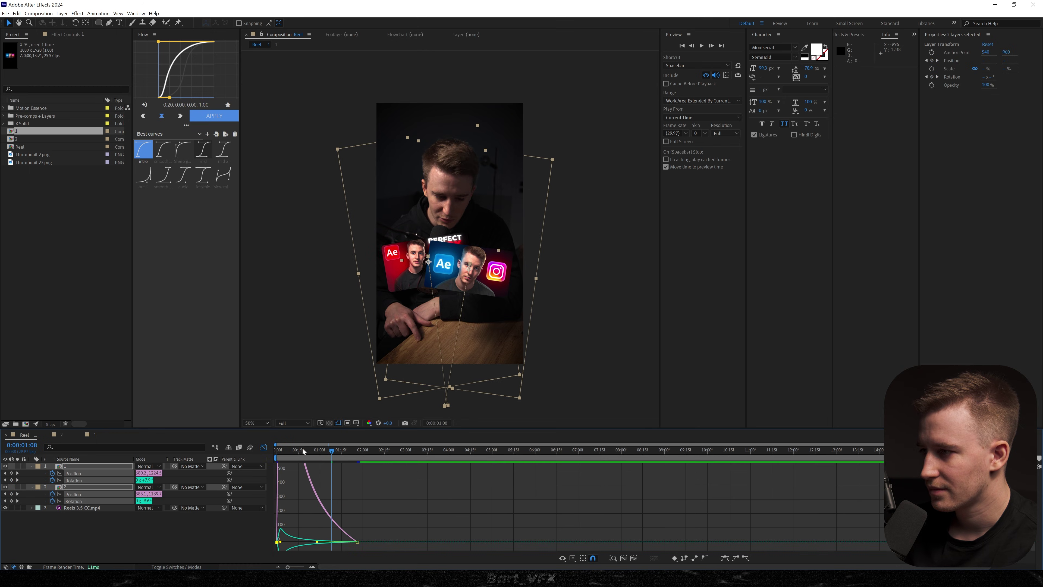
left_click_drag(302, 449, 277, 450)
key("space")
key("space")
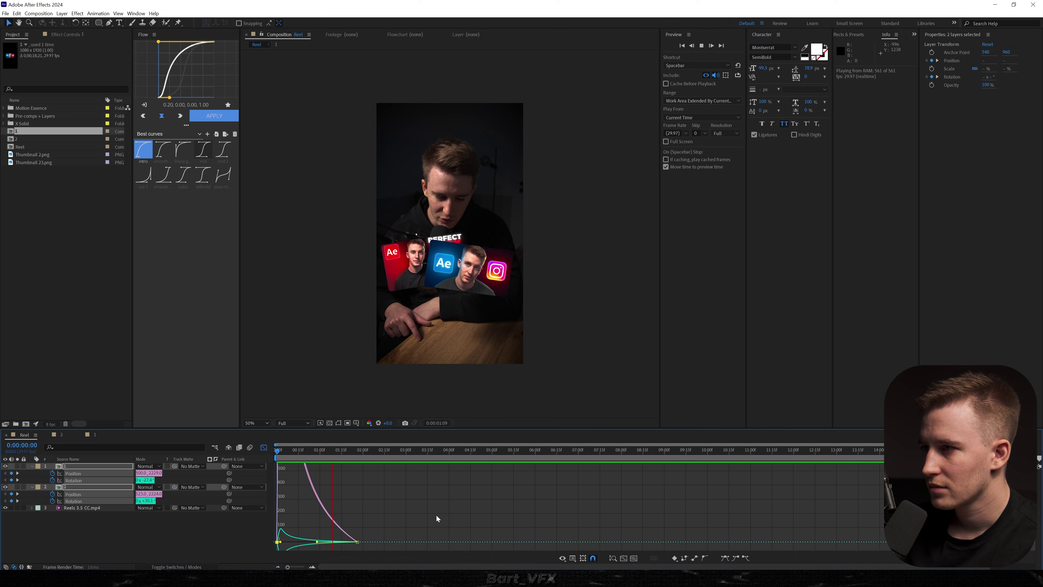
Try to animate layers 1 and 2 dropping out below the frame with position keyframes at 0:00:03:16.
key("shift+F3")
left_click(429, 452)
left_click(405, 474)
left_click(410, 465)
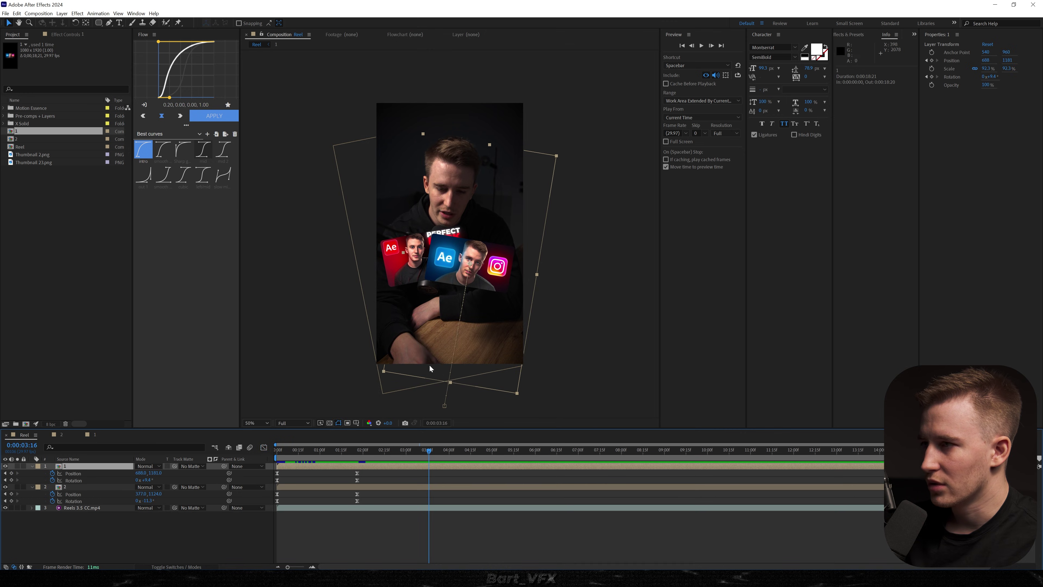
left_click_drag(430, 280, 404, 440)
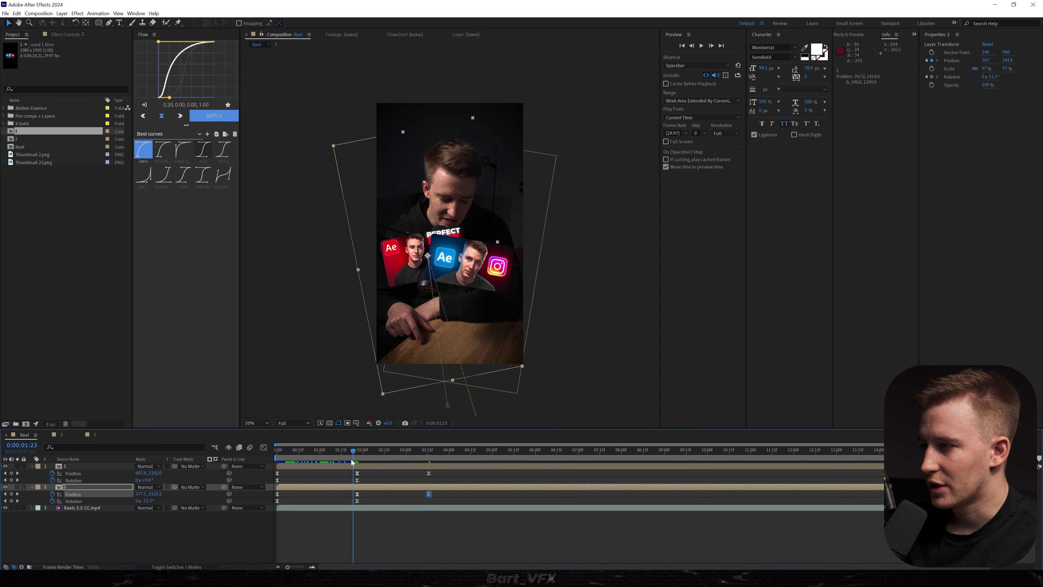
mouse_move(352, 461)
left_mouse_down()
mouse_move(308, 452)
mouse_move(361, 460)
left_mouse_up()
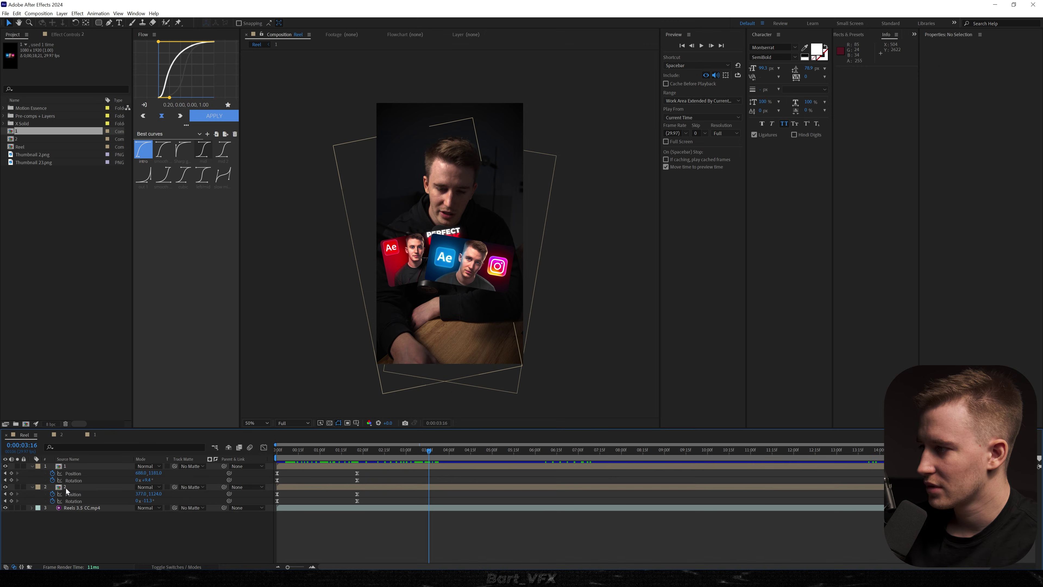
Add a null object directly above layer 2 and name it "Controler of #2".
left_click(82, 487)
right_click(82, 523)
mouse_move(106, 434)
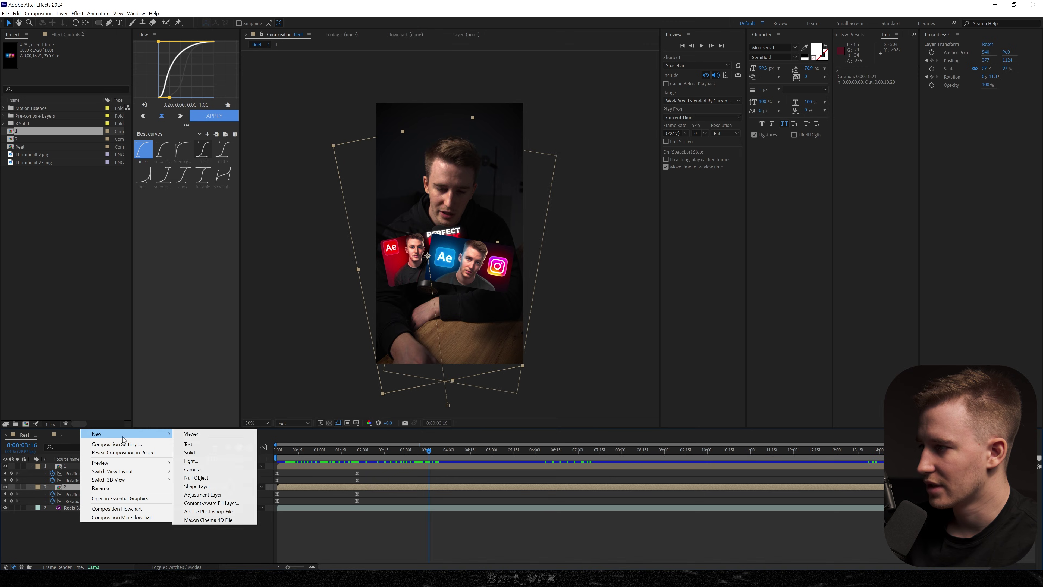
left_click(193, 476)
key("Return")
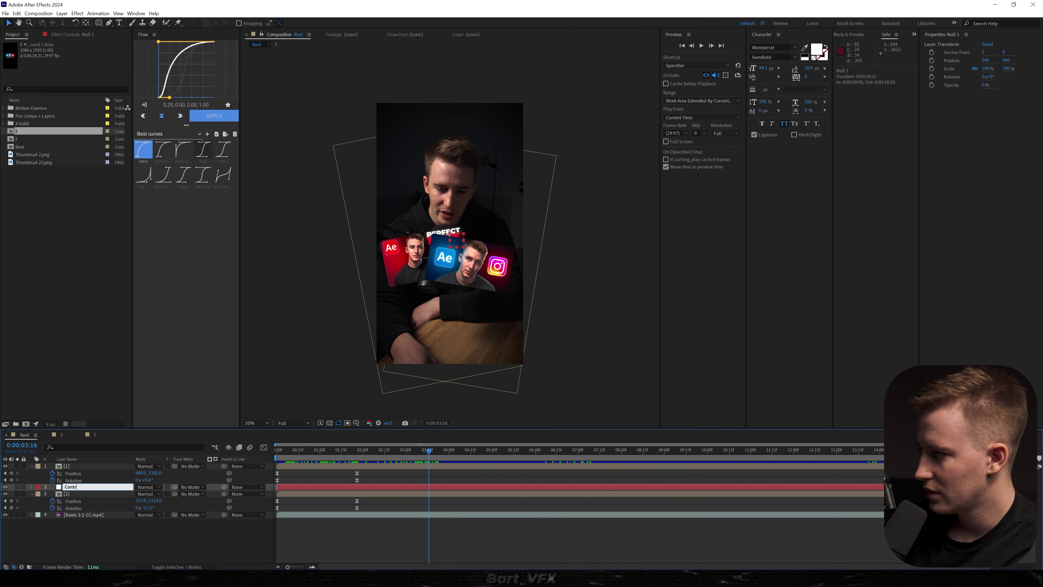
key("Return")
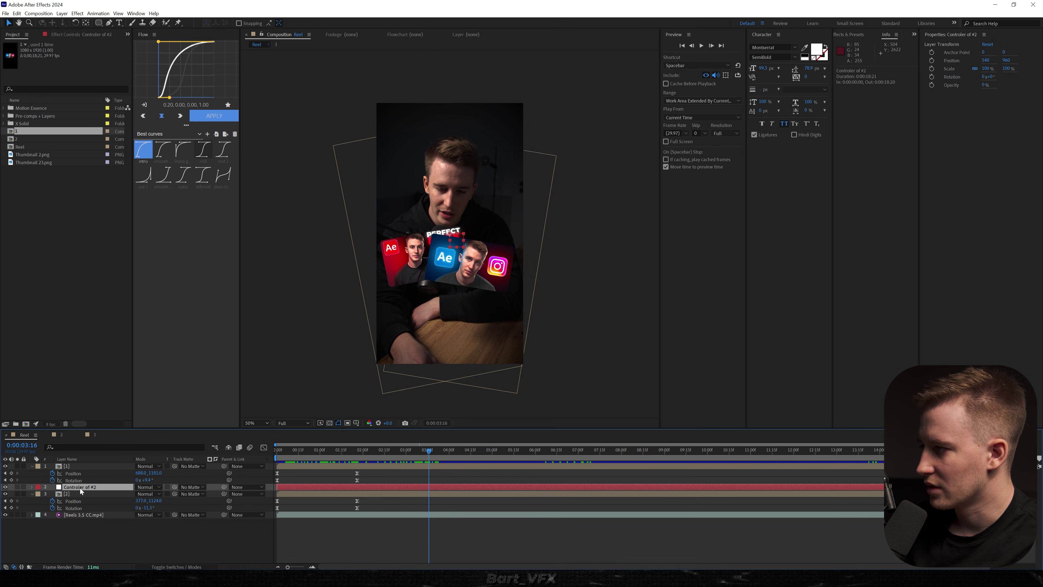
Duplicate the null, place the copy above layer 1 and name it "Controler of #1".
key("ctrl+d")
left_click_drag(81, 486, 82, 468)
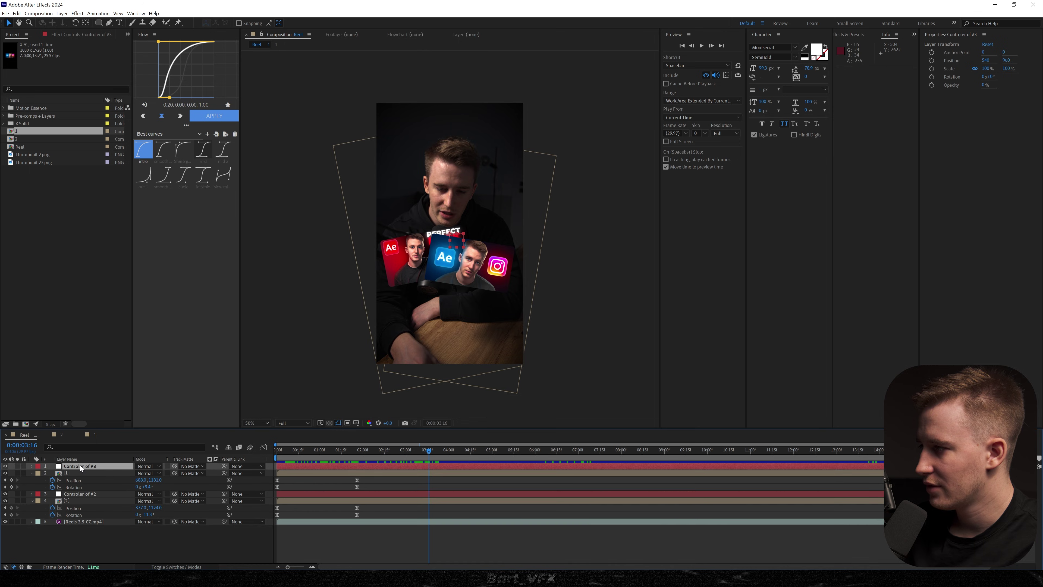
key("Return")
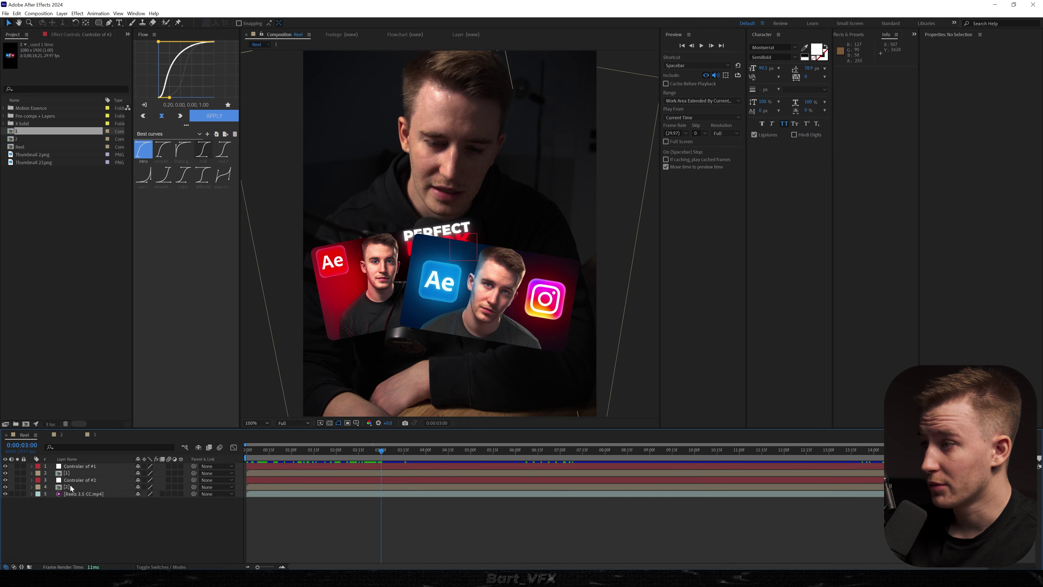
Place the Controler of #2 null on layer 2's card at about 356, 1113 and Controler of #1 on layer 1's card at about 687, 1176.
left_click(70, 485)
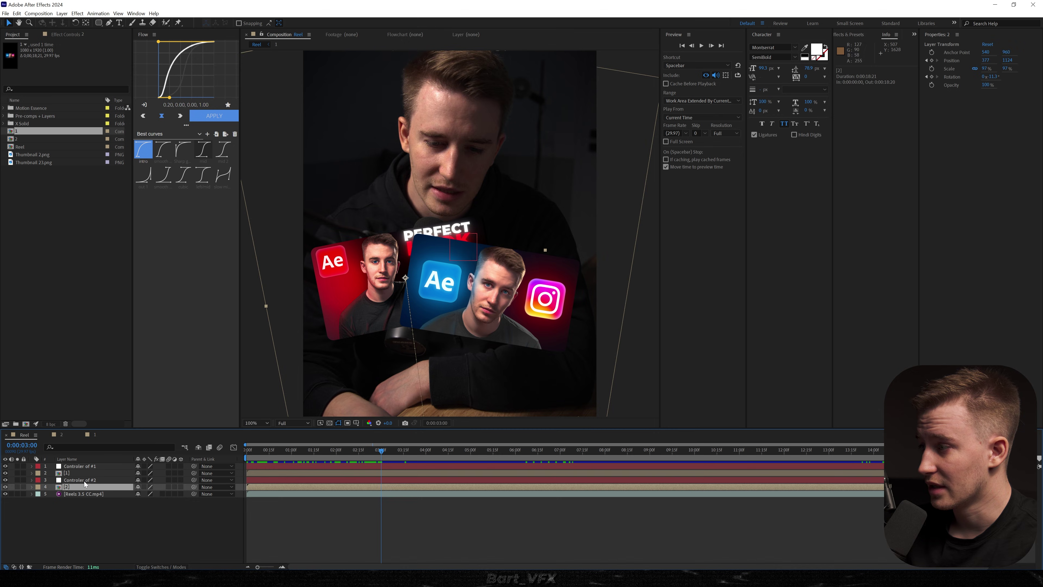
left_click(93, 480)
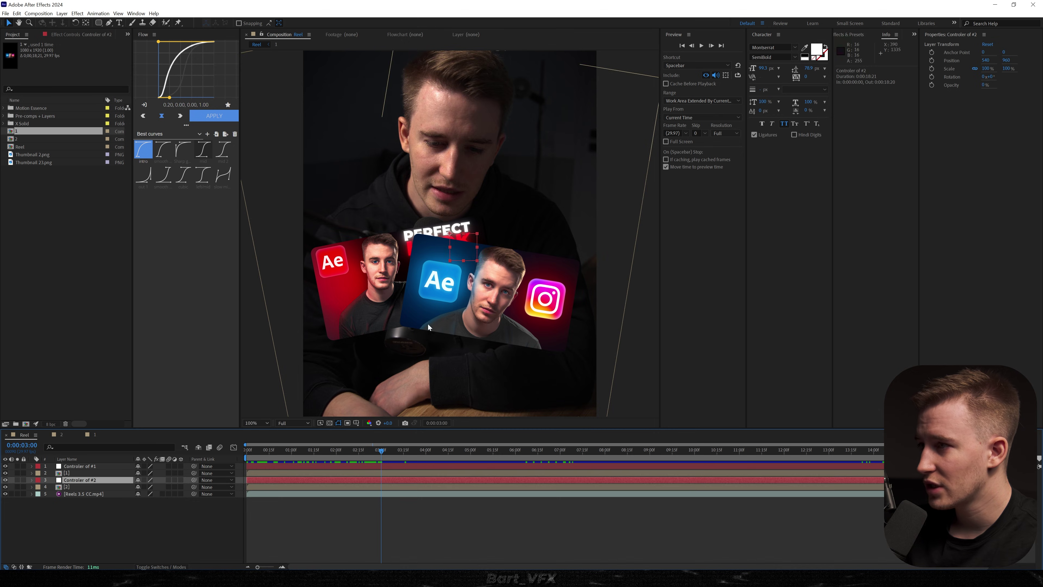
left_click(450, 235)
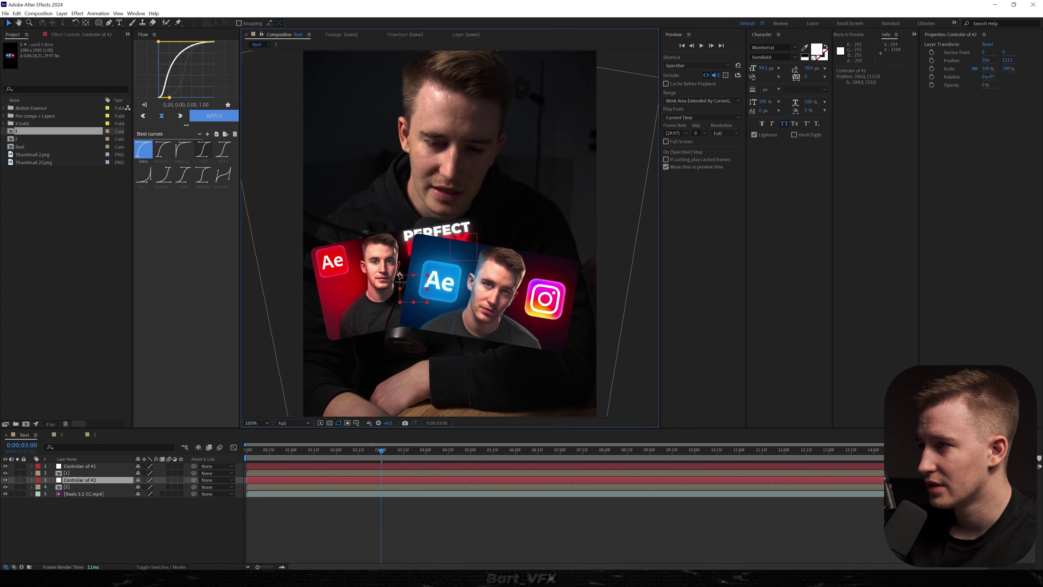
key("space")
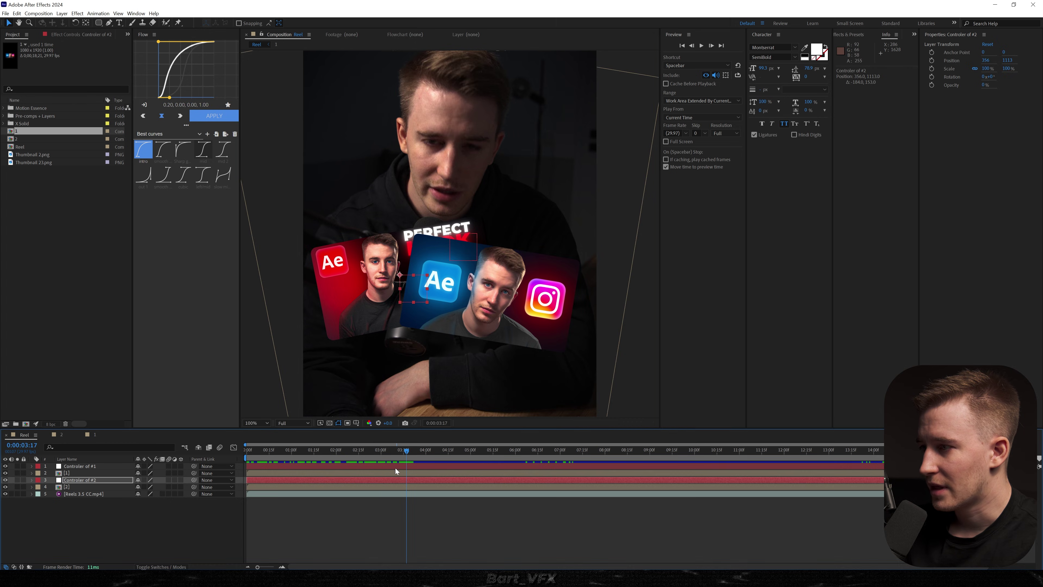
left_click(386, 465)
left_click_drag(453, 234, 482, 280)
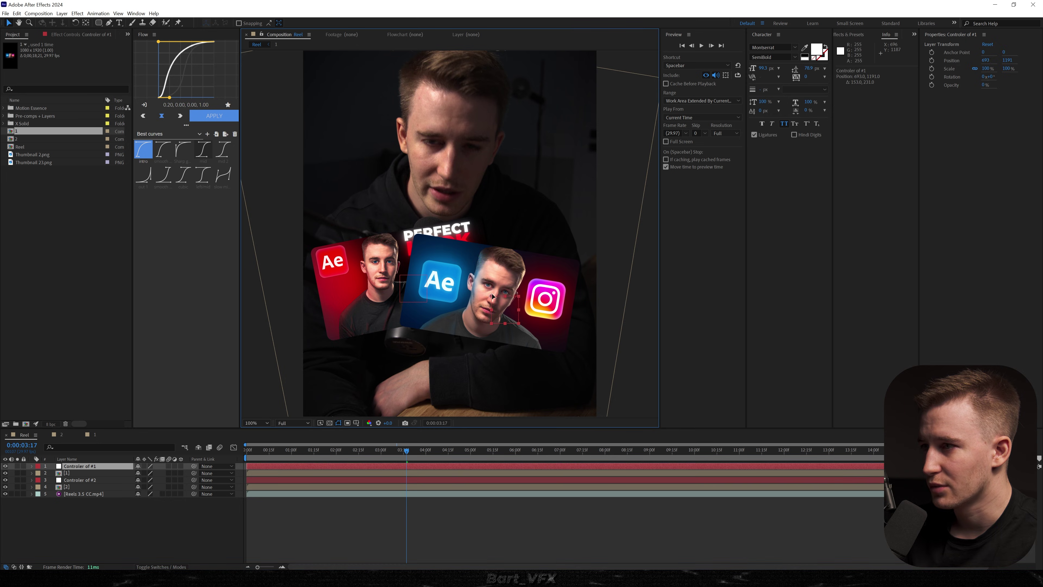
key("space")
Parent layer 2 to Controler of #2 and layer 1 to Controler of #1.
left_click(182, 499)
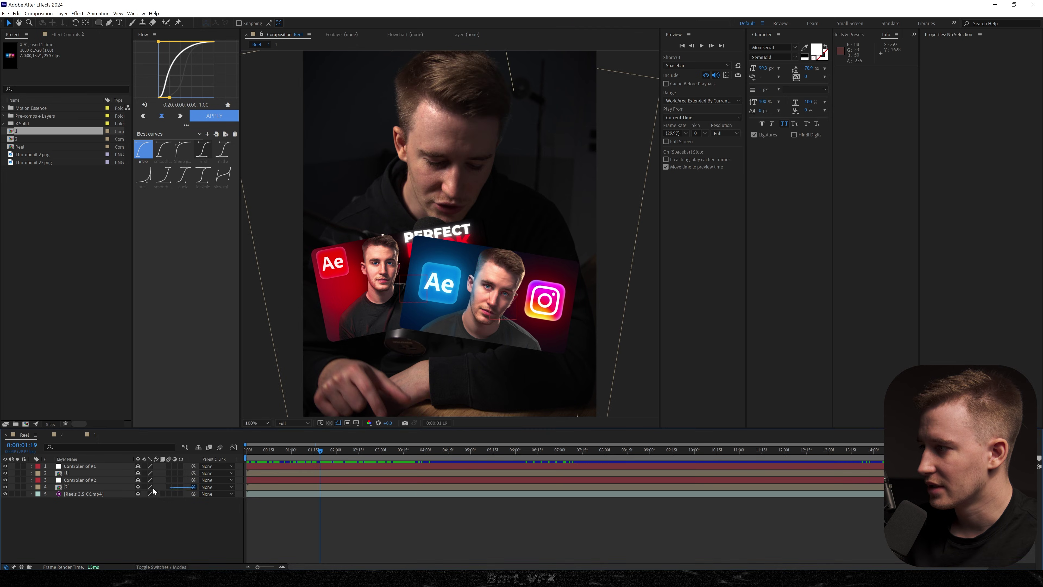
left_click_drag(153, 491, 99, 480)
left_click_drag(193, 473, 107, 467)
Add position and rotation keyframes to both controller nulls at 0:00:01:19.
left_click(275, 467)
left_click(272, 480, "ctrl")
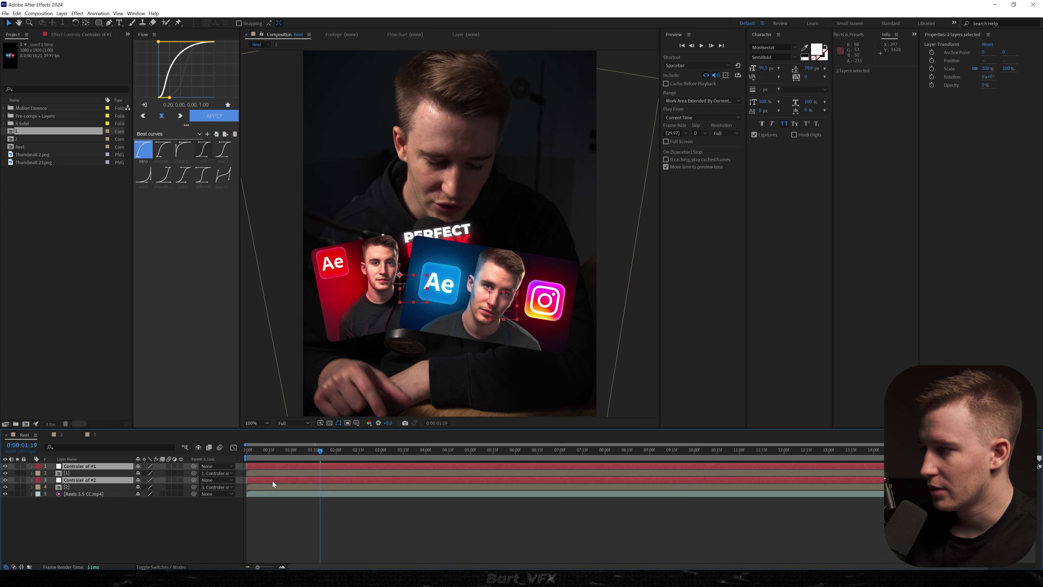
key("alt+shift+p")
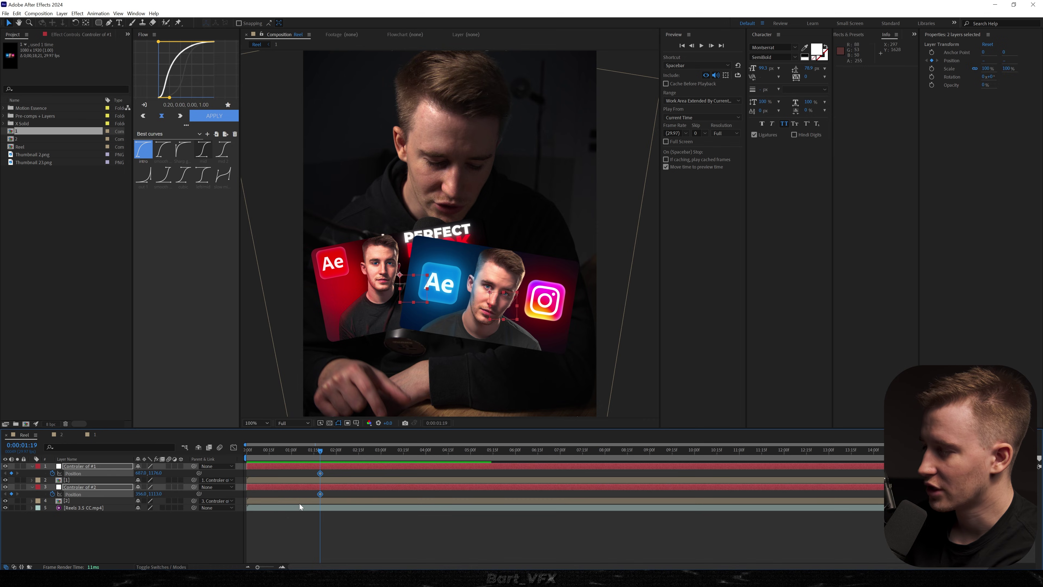
key("alt+shift+r")
Reveal the keyframes of all layers and move both controllers' position and rotation keyframes to 0:00:01:08.
left_click_drag(406, 452, 513, 453)
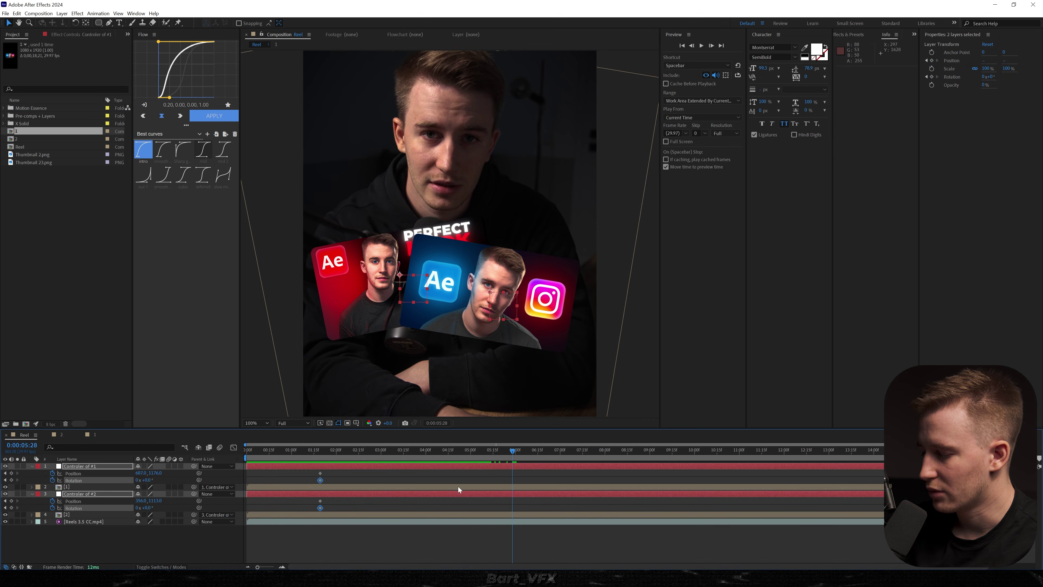
key("ctrl+a")
key("u")
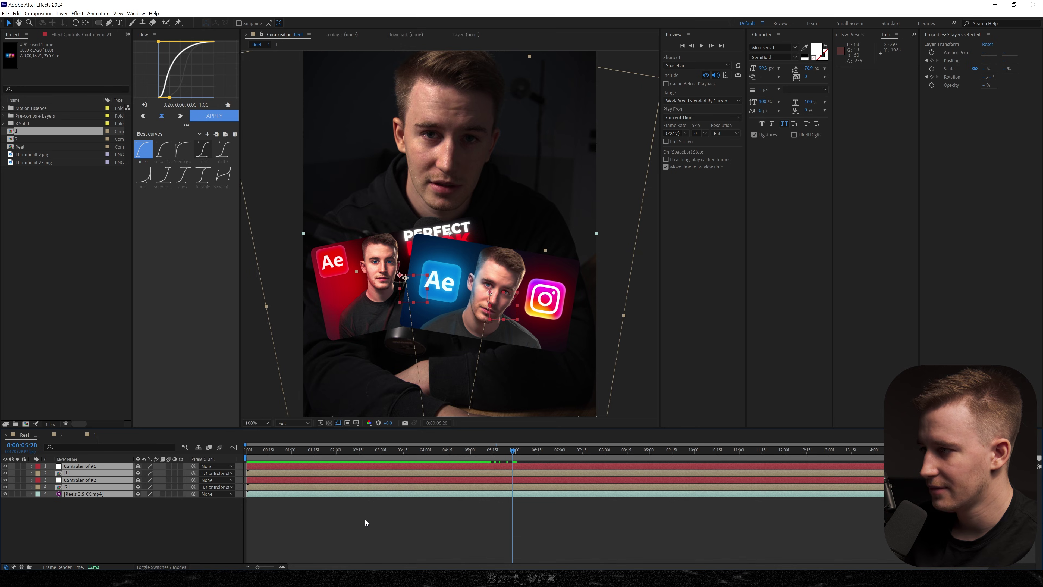
key("u")
left_click_drag(320, 521, 304, 522)
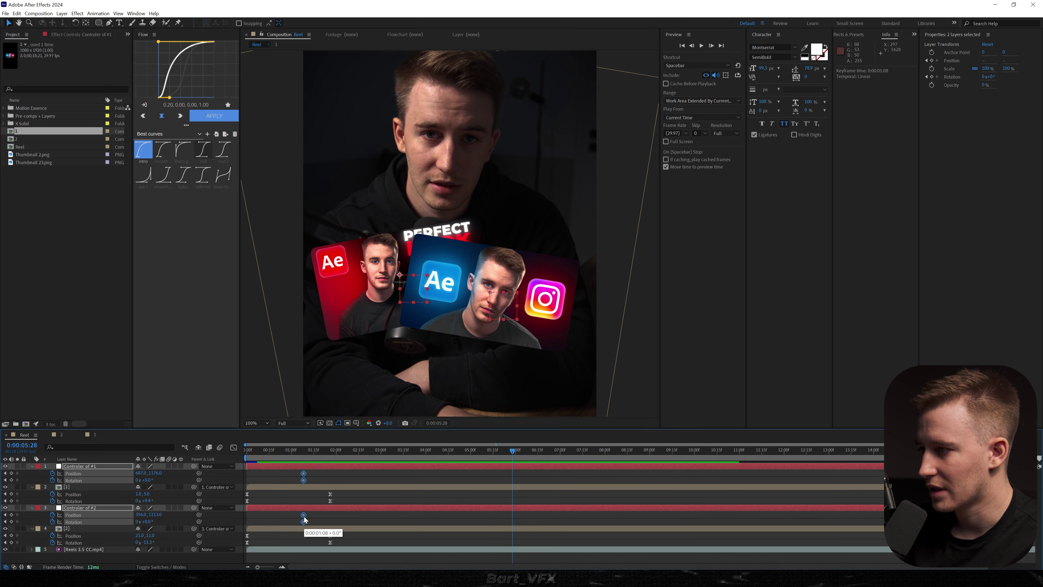
At 0:00:03:06, rotate Controler of #2 to about -136° and move it below the frame, and preview the card's exit.
left_click_drag(327, 453, 386, 454)
left_click(76, 508)
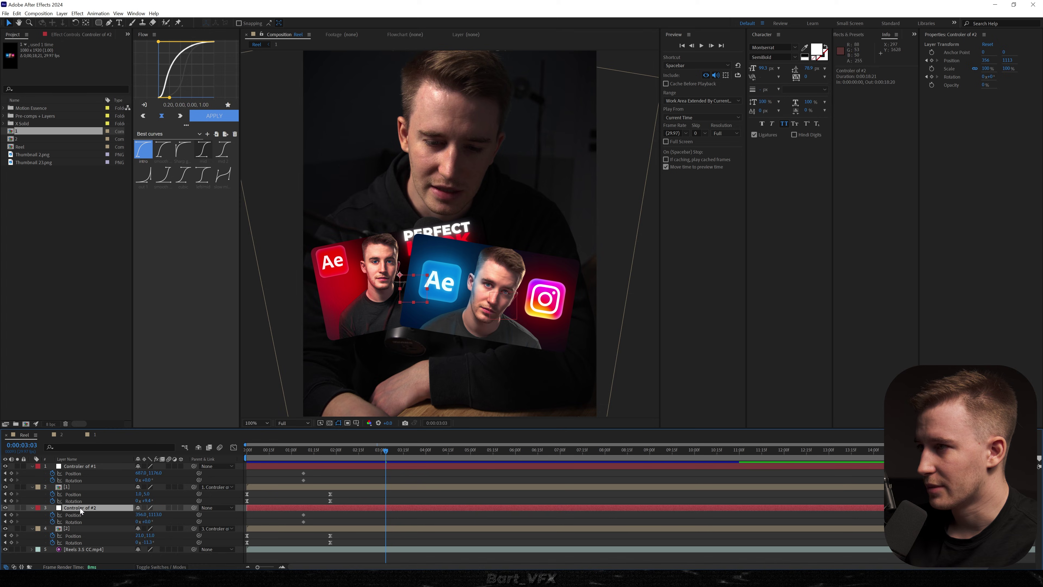
key("space")
left_click_drag(148, 523, 106, 536)
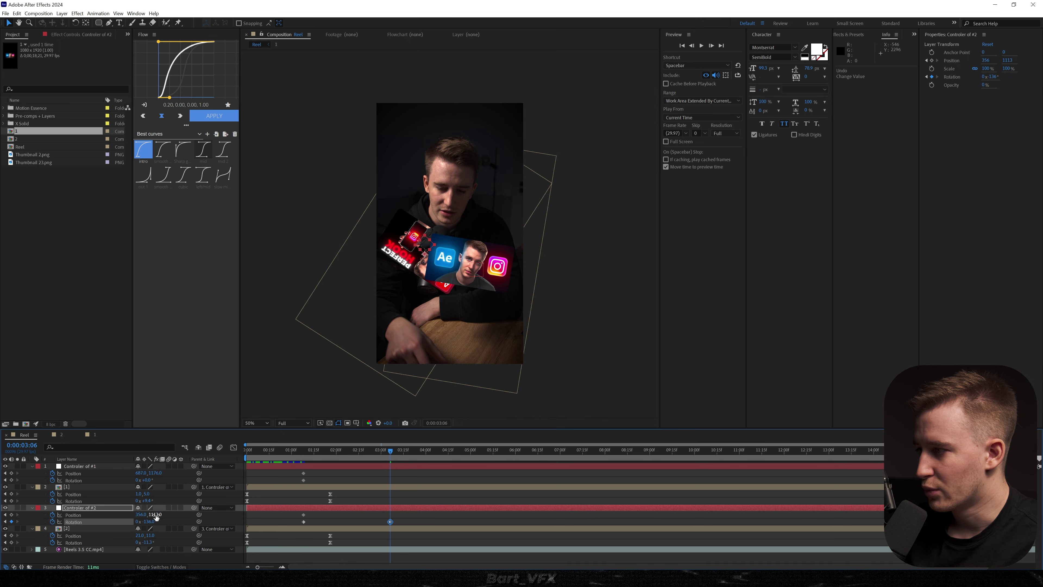
left_click_drag(156, 517, 417, 368)
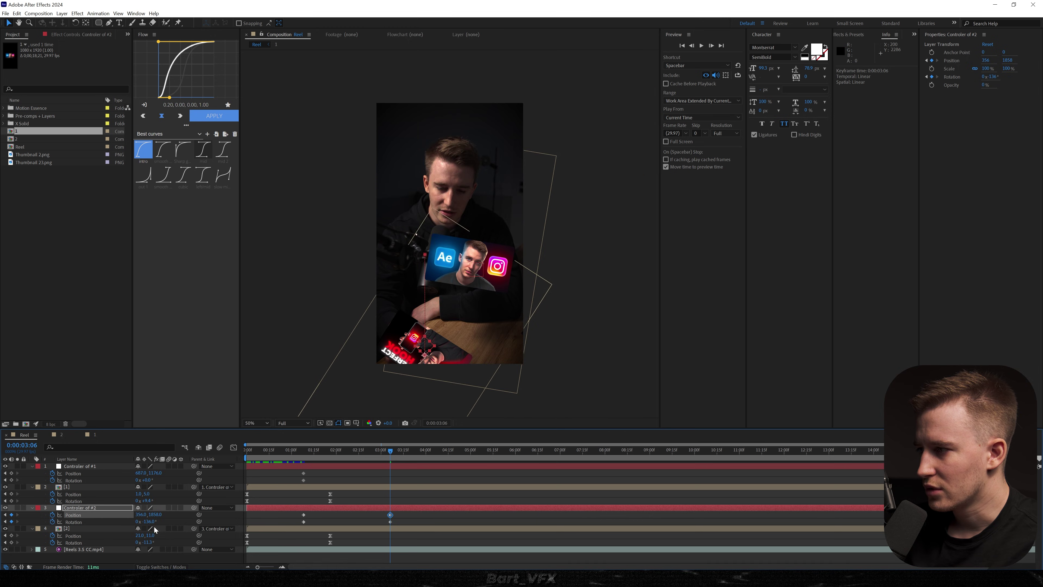
left_click_drag(140, 518, 106, 516)
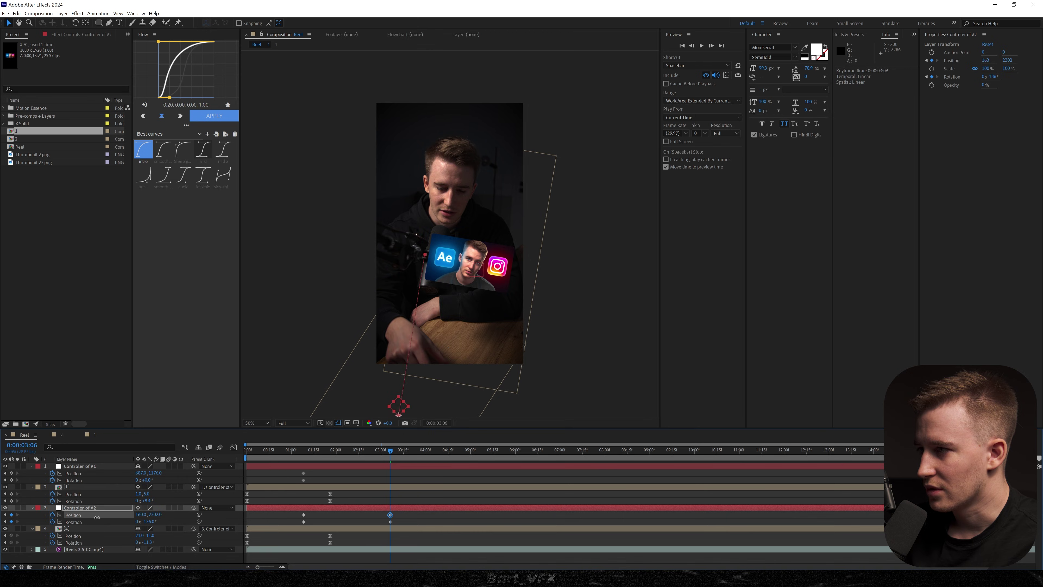
key("Home")
key("space")
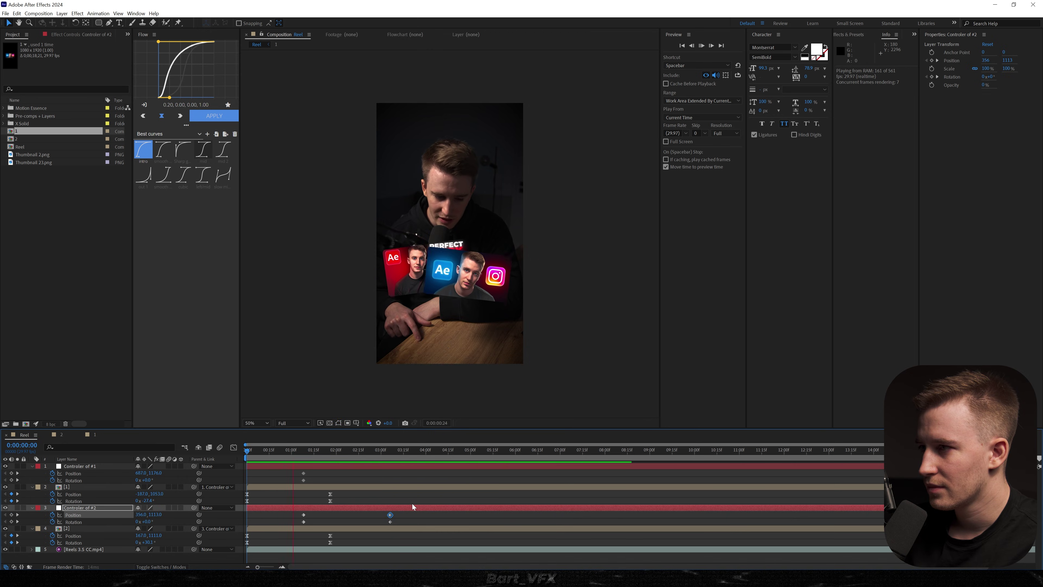
At 0:00:03:06, rotate Controler of #1 to about 139° and move it below the frame, and preview both exits.
left_click(121, 466)
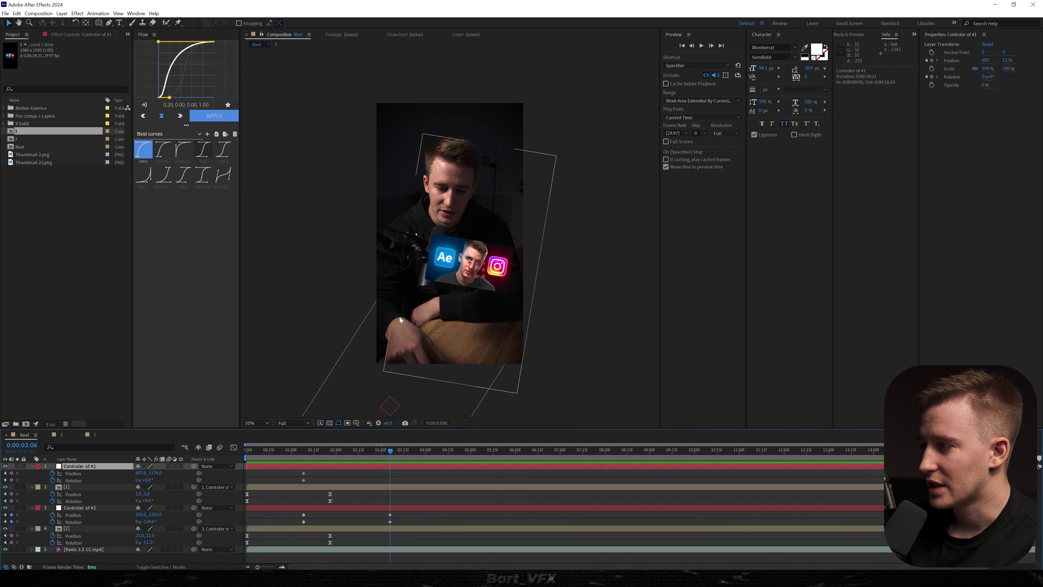
left_click_drag(149, 480, 199, 472)
left_click_drag(155, 473, 572, 473)
left_click_drag(143, 472, 194, 474)
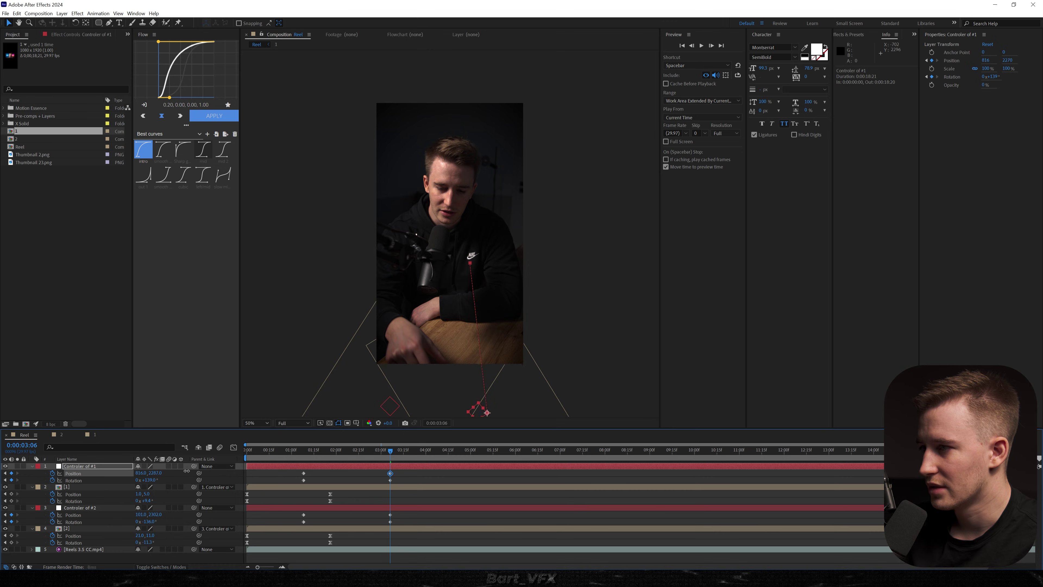
key("Home")
key("space")
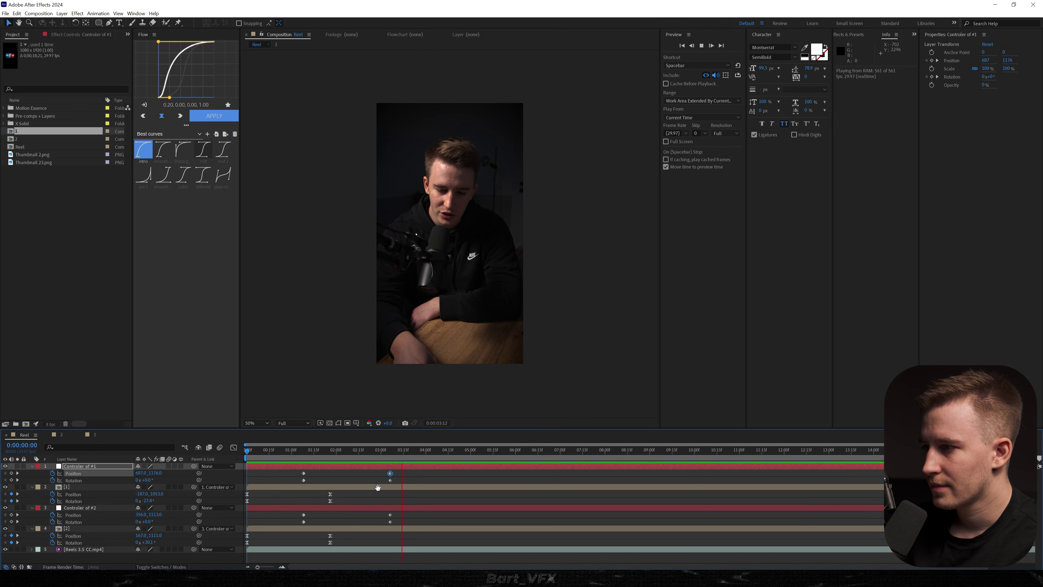
key("space")
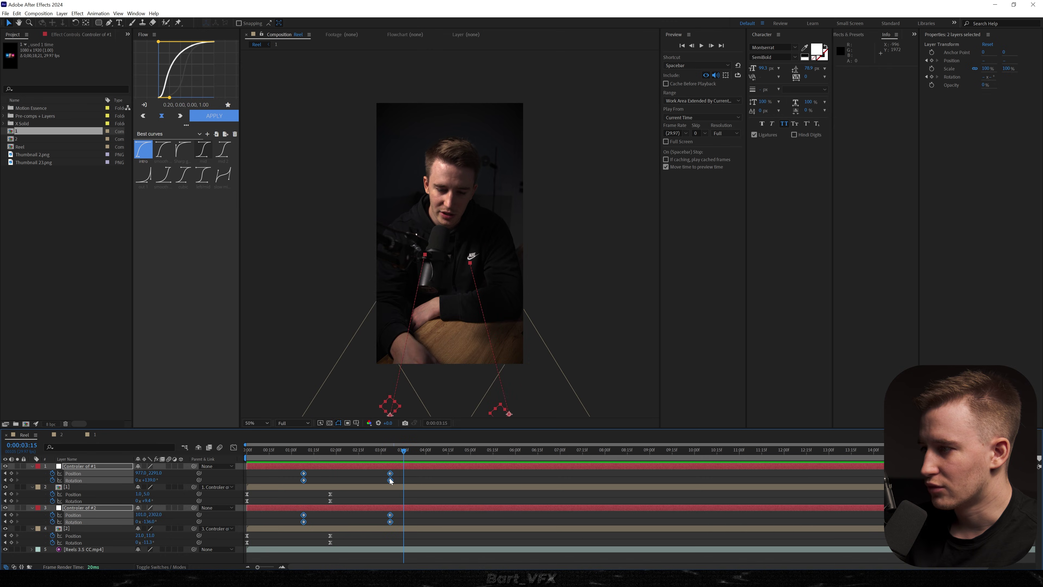
Apply Easy Ease to all controller keyframes, steepen the middle of their speed curves in the graph editor, and preview the result.
right_click(390, 481)
mouse_move(435, 473)
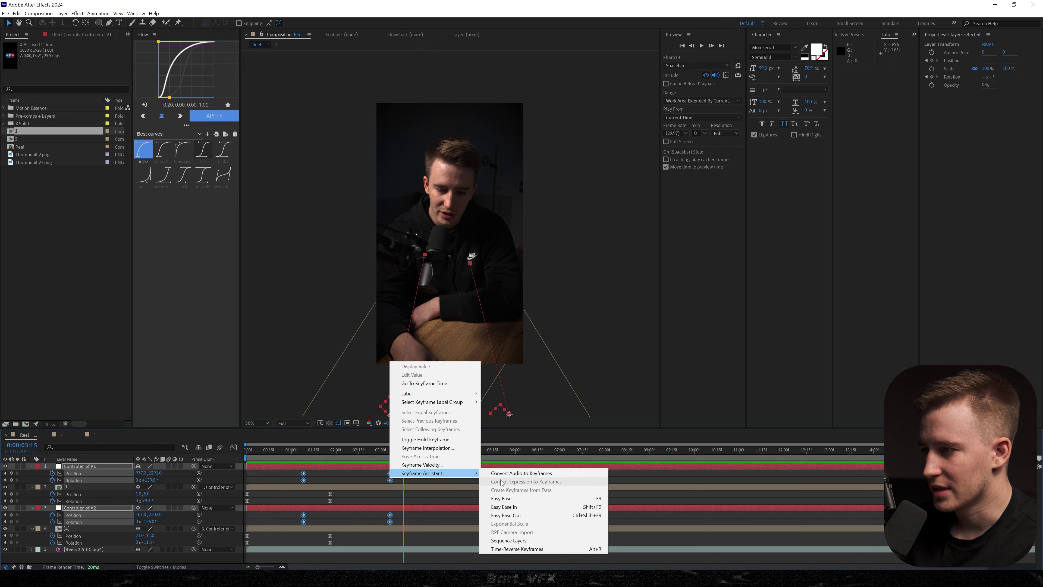
left_click(500, 498)
left_click(233, 447)
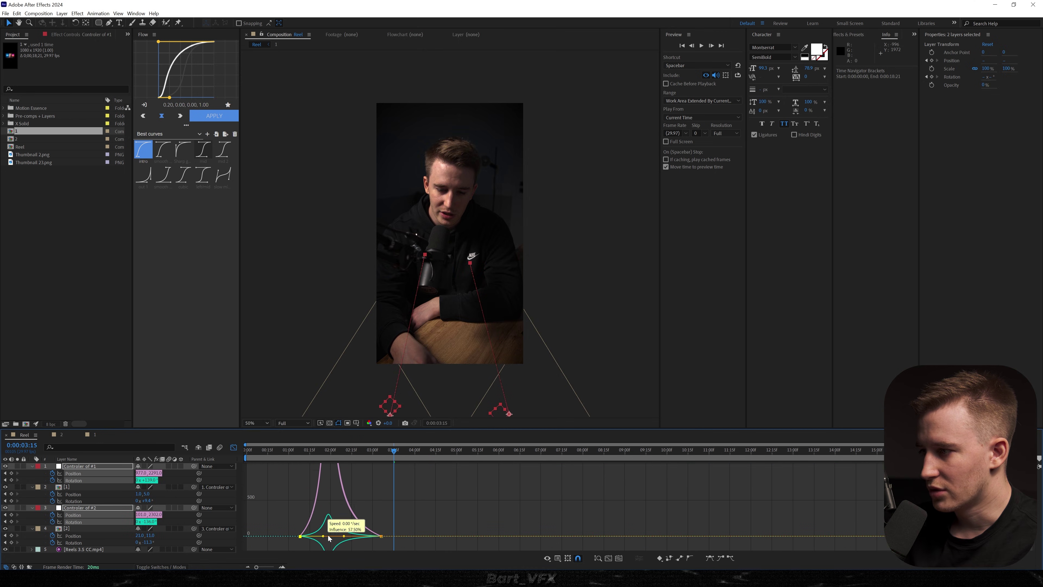
left_click_drag(333, 536, 344, 538)
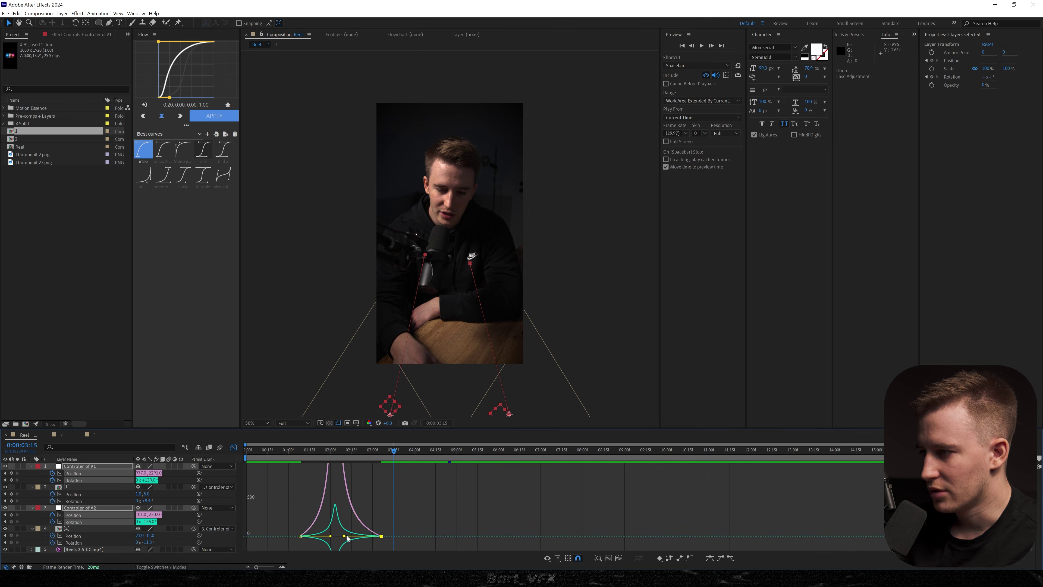
key("space")
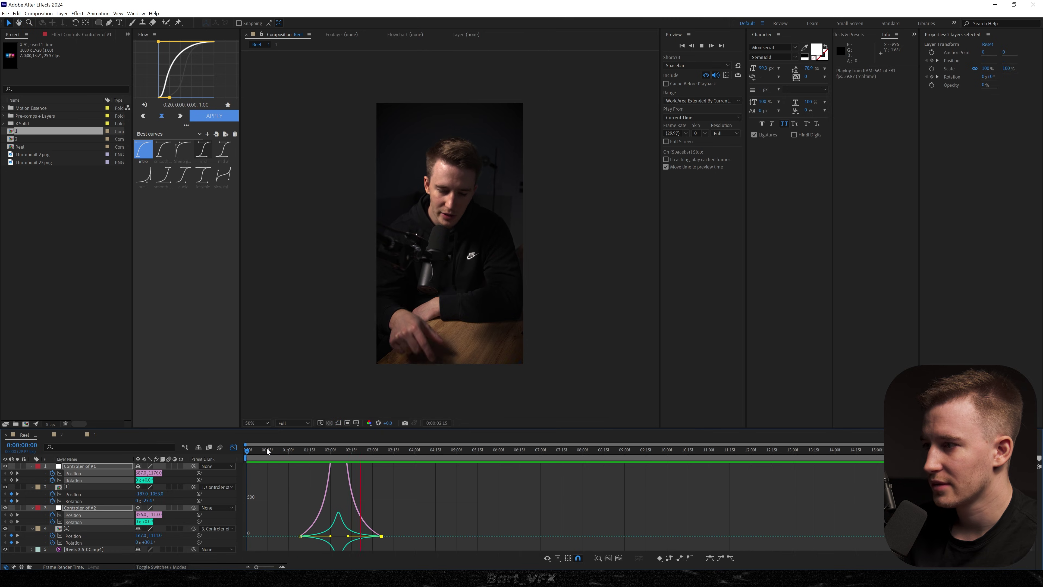
key("space")
Move the end positions of both controllers at 0:00:03:06 further below the frame and preview the animation.
key("shift+F3")
key("k")
key("comma")
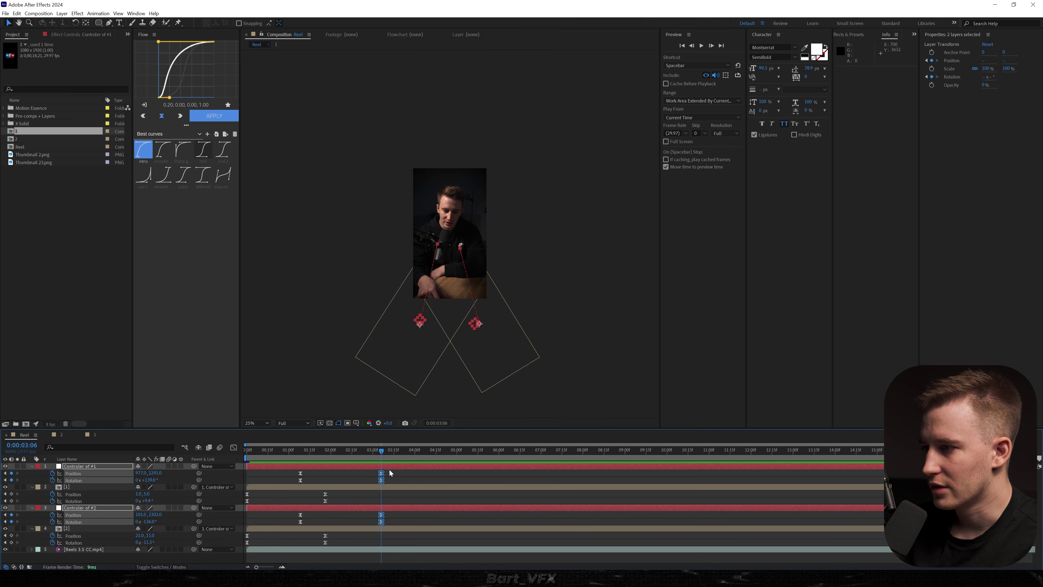
left_click_drag(389, 469, 363, 525)
left_click(424, 411)
left_click(381, 473)
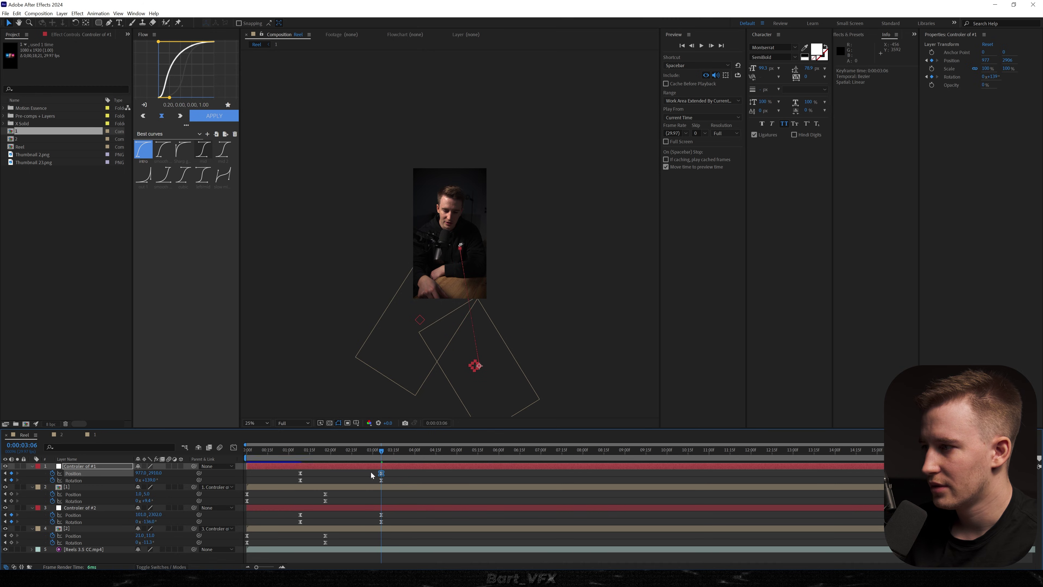
left_click(382, 515)
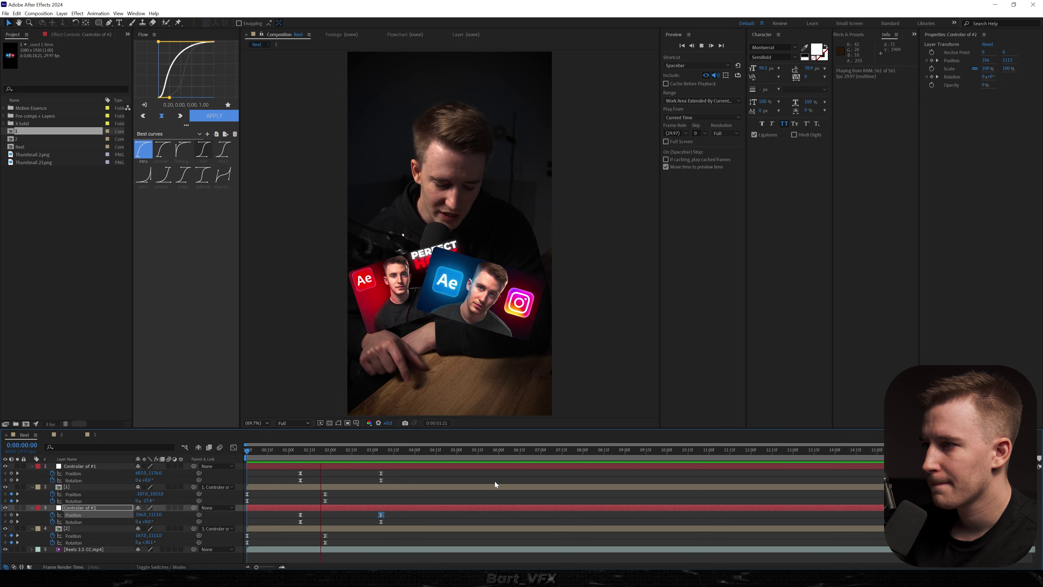
key("space")
Adjust the timing of both controllers' exit keyframes and preview the complete card animation.
left_click_drag(402, 472, 406, 518)
left_click(327, 450)
left_click_drag(339, 472, 288, 525)
key("space")
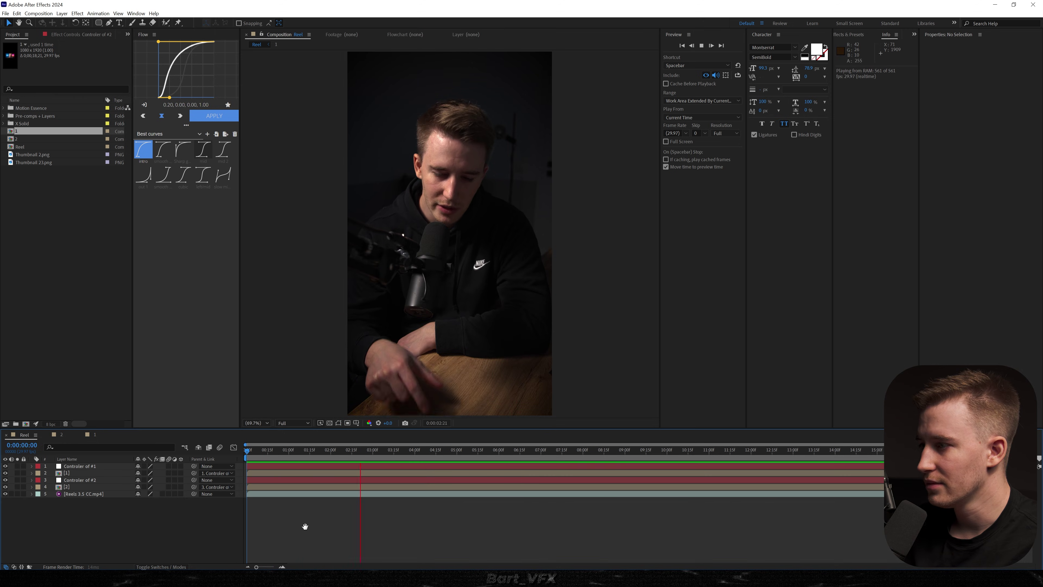
key("space")
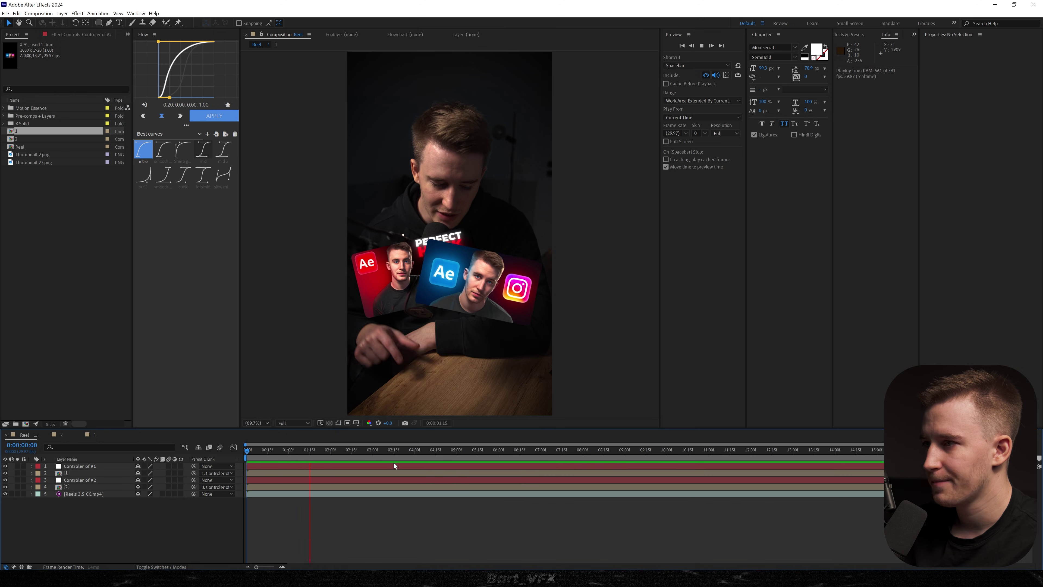
Apply a Drop Shadow effect to layer [1] while the two cards overlap at 0:00:01:12.
left_click(77, 472)
key("ctrl+space")
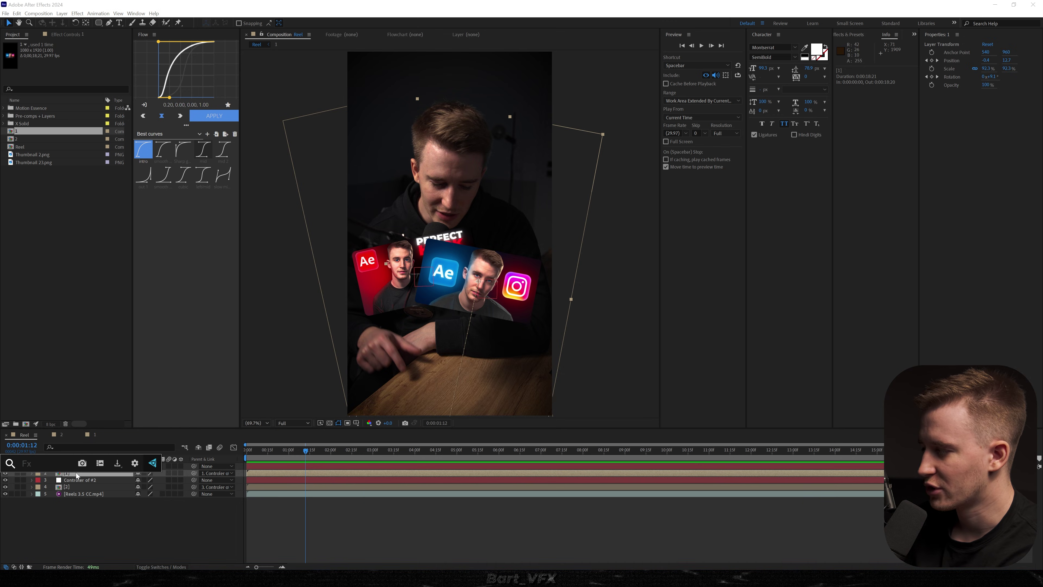
type("dro")
key("Return")
scroll(393, 308, "up", 2)
left_click_drag(393, 308, 474, 307)
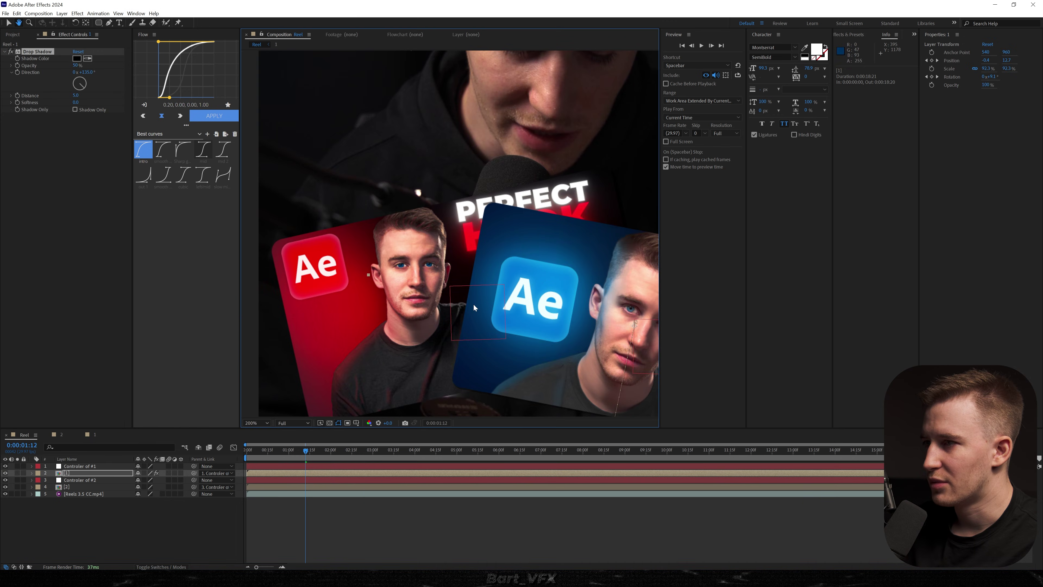
Raise the drop shadow's opacity to about 99%, set its distance to 0, increase its softness, and compare the card without and with it.
left_click(70, 159)
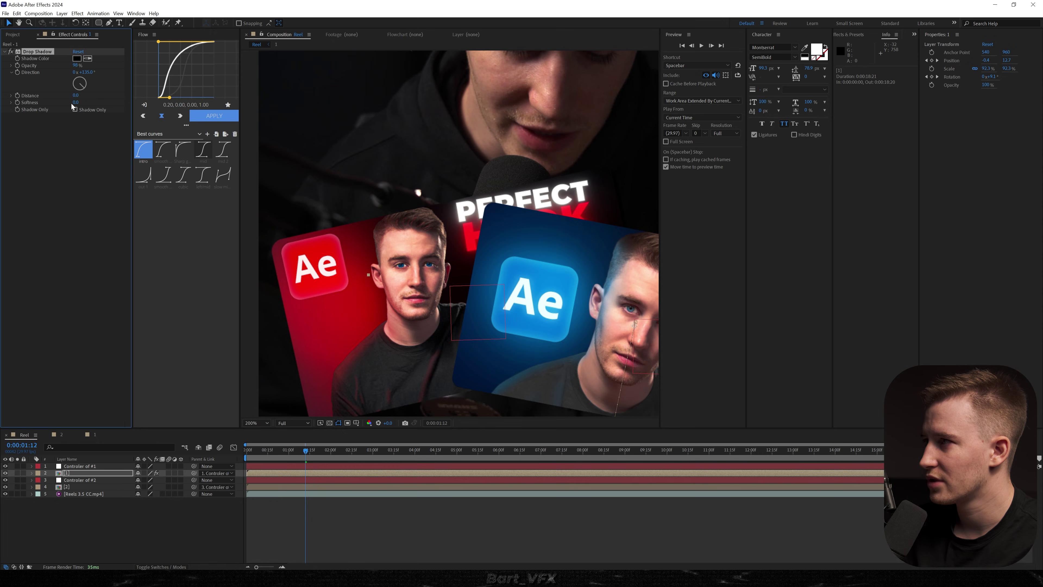
left_click_drag(118, 99, 123, 99)
scroll(449, 234, "up", 2)
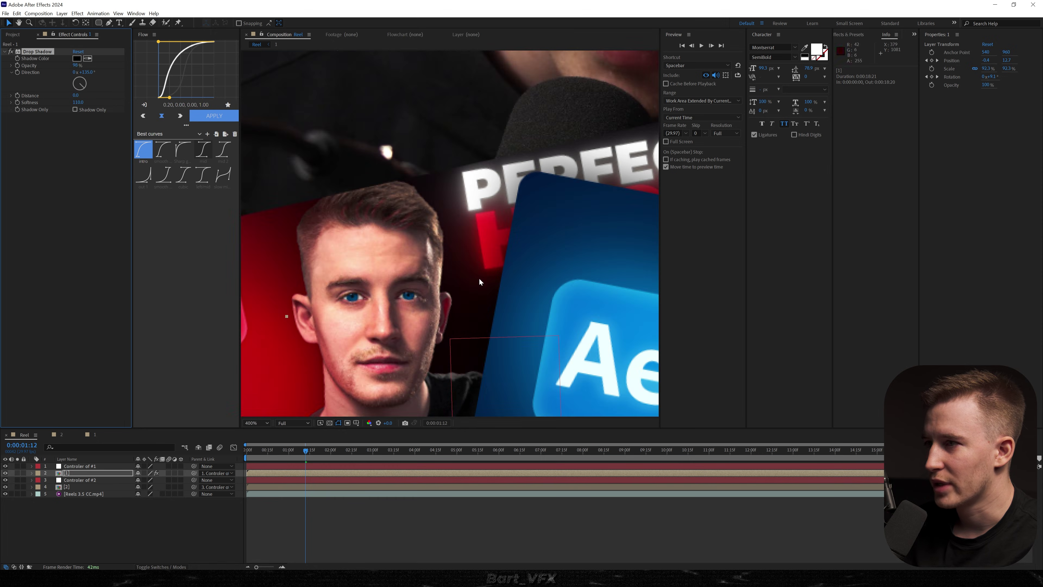
left_click(10, 51)
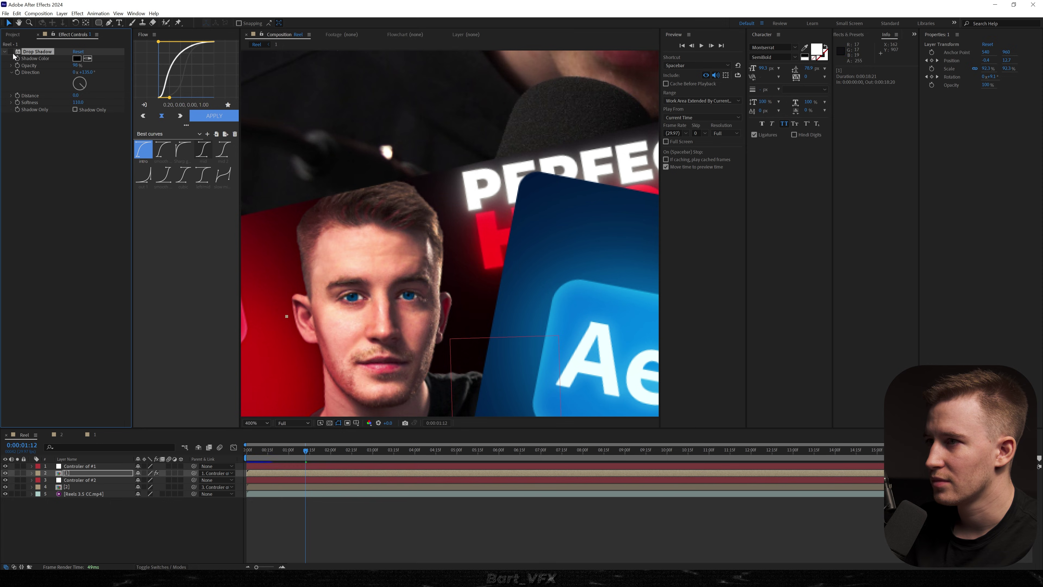
left_click(10, 51)
scroll(500, 318, "down", 2)
left_click_drag(305, 449, 198, 445)
key("space")
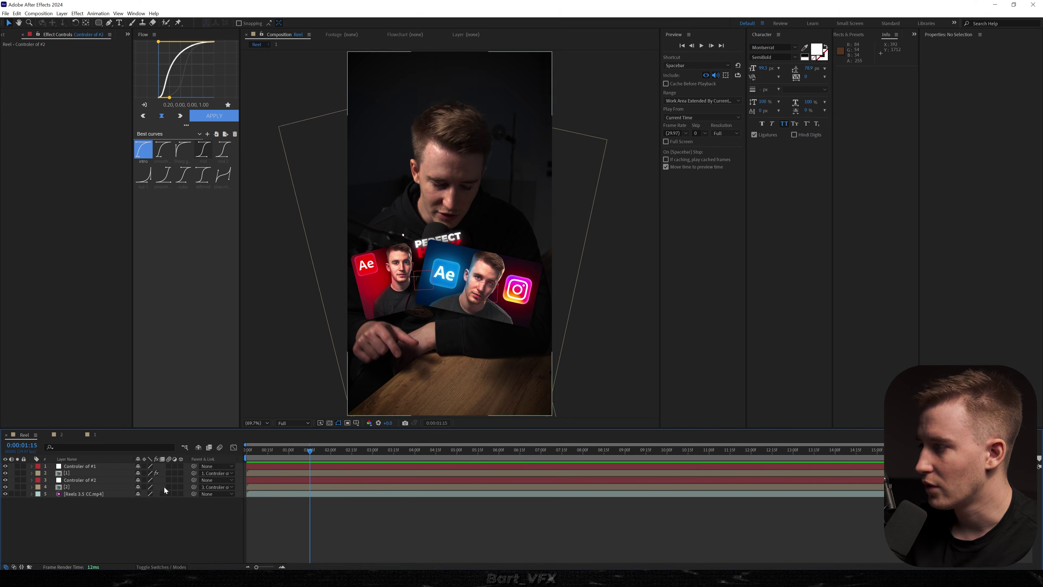
Enable motion blur for layers [1] and [2] and for the composition, and preview the animation from the start.
left_click(169, 487)
left_click(169, 473)
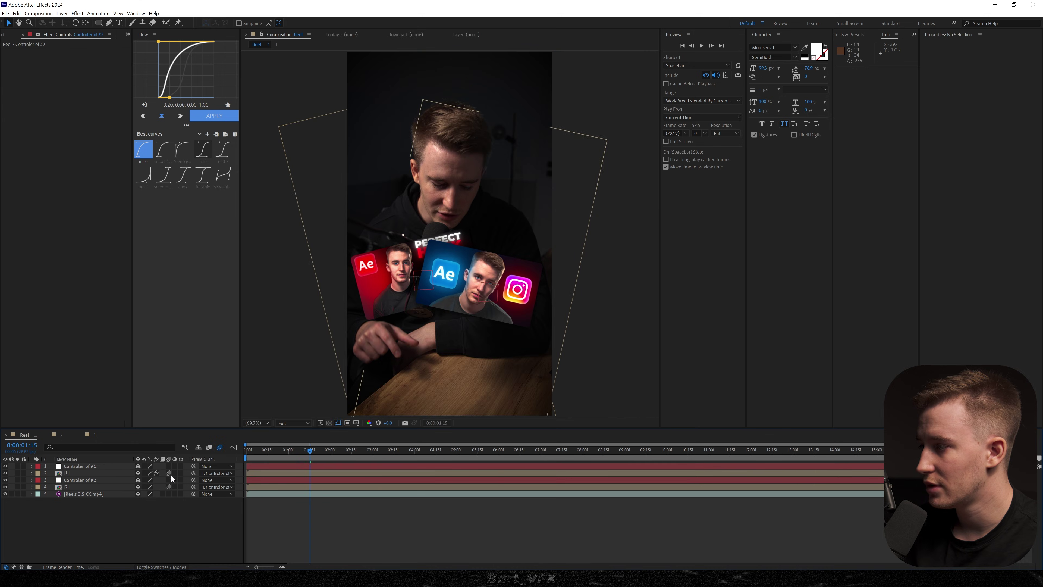
left_click(219, 447)
key("Home")
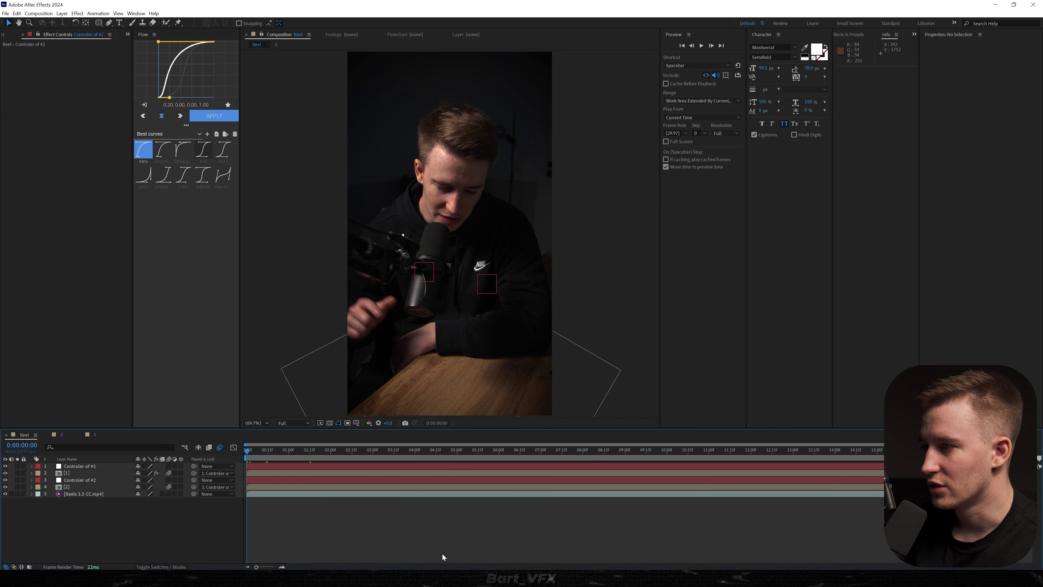
key("space")
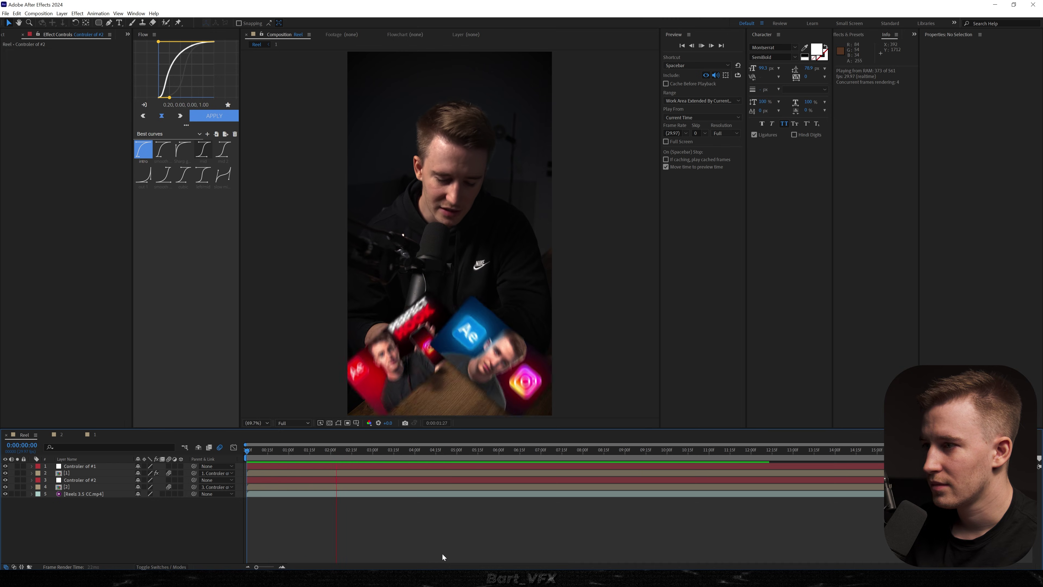
key("space")
Try delaying Controler of #2 and layer [2] by about 20 frames, and preview the staggered card animation.
left_click_drag(365, 475, 255, 494)
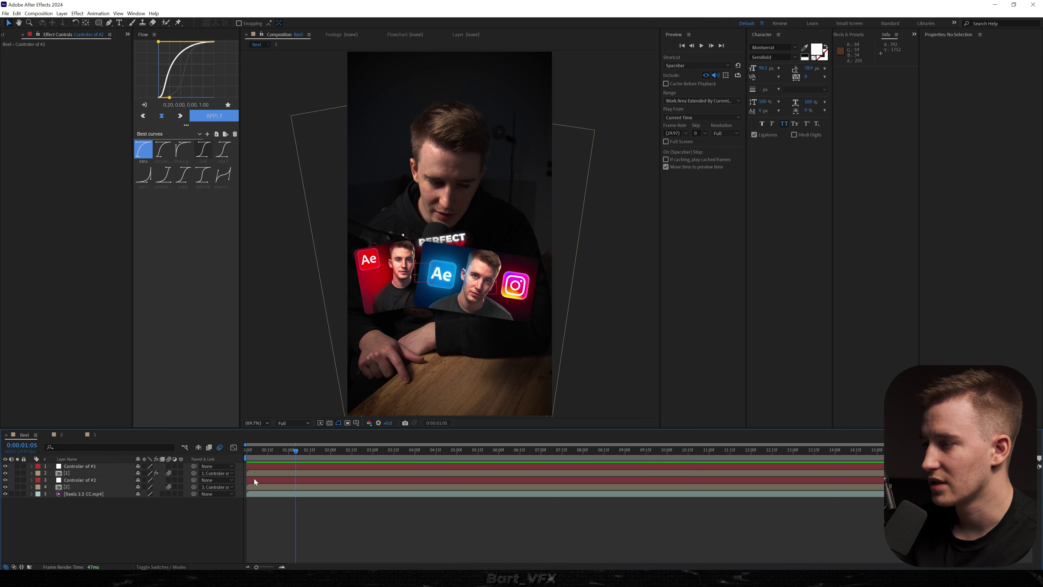
left_click(255, 478)
left_click(255, 487, "shift")
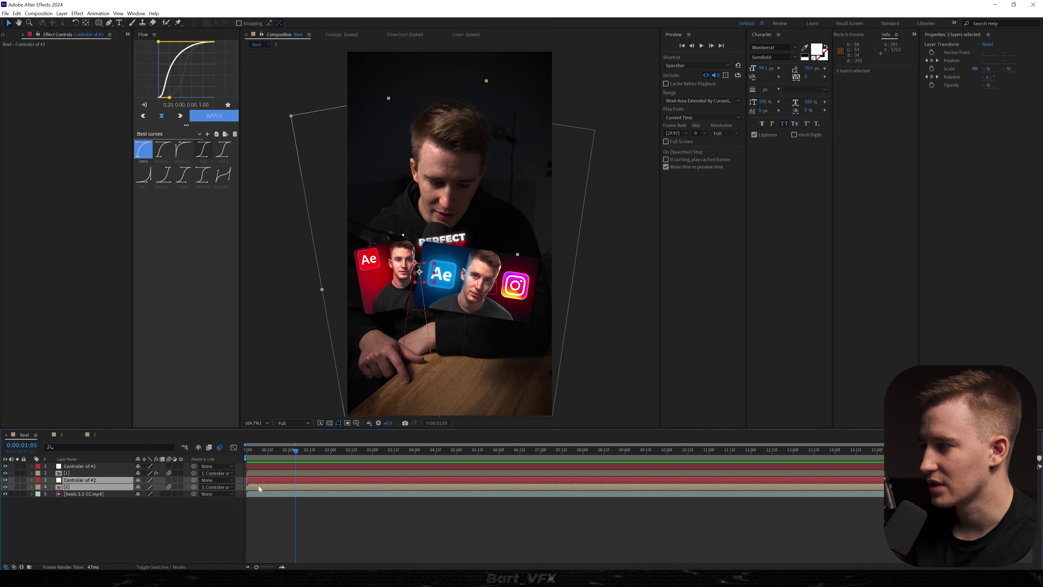
left_click_drag(258, 486, 287, 486)
left_click(314, 529)
key("Home")
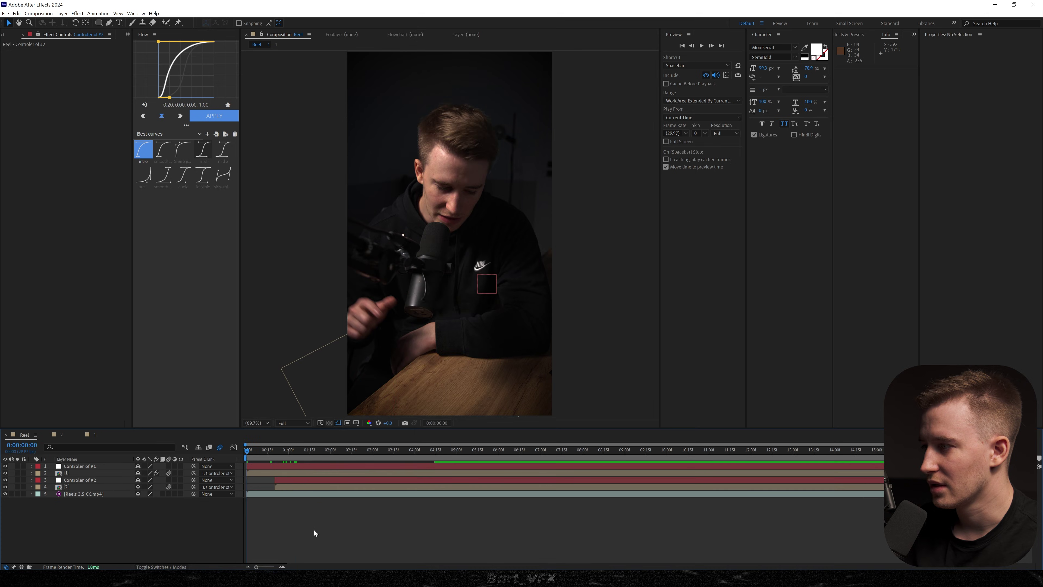
key("space")
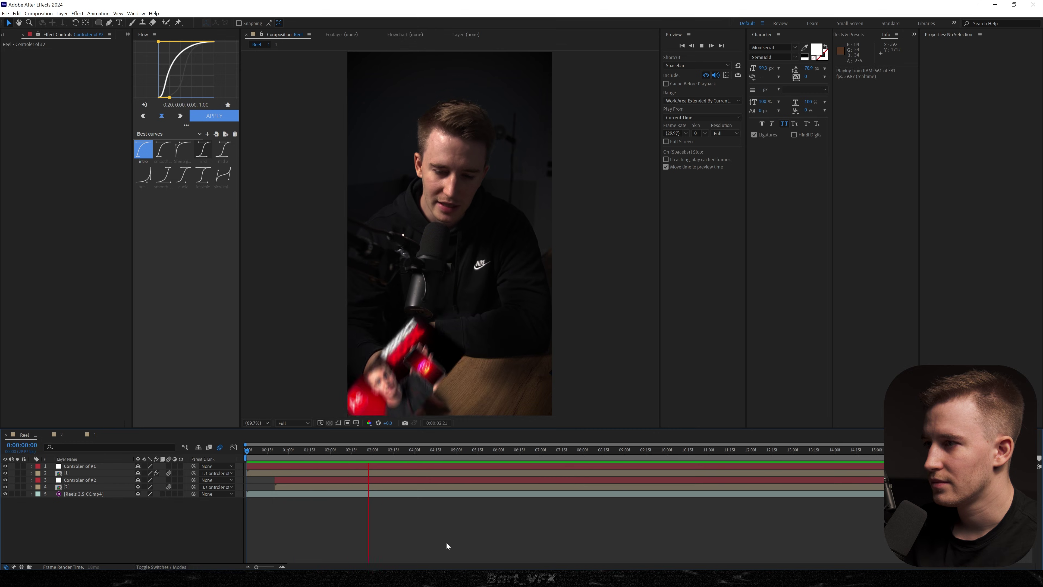
Return Controler of #2 and layer [2] to the timeline start with their keyframes aligned to the other card, and preview.
key("space")
key("u")
left_click_drag(420, 474, 222, 559)
left_click_drag(405, 524, 376, 522)
key("Home")
key("space")
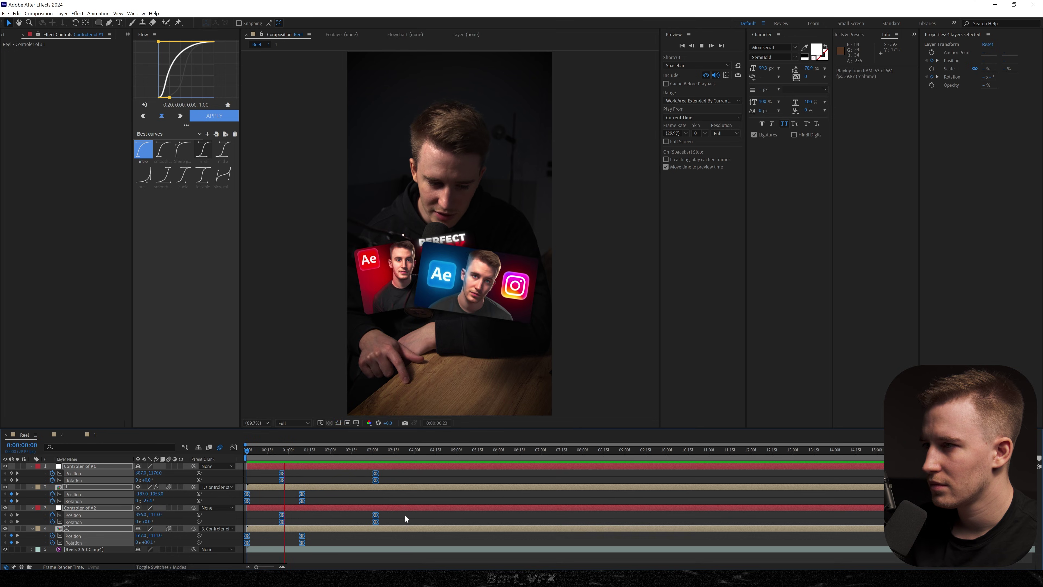
Pre-compose both controllers and both card layers, moving all attributes into the new composition.
key("u")
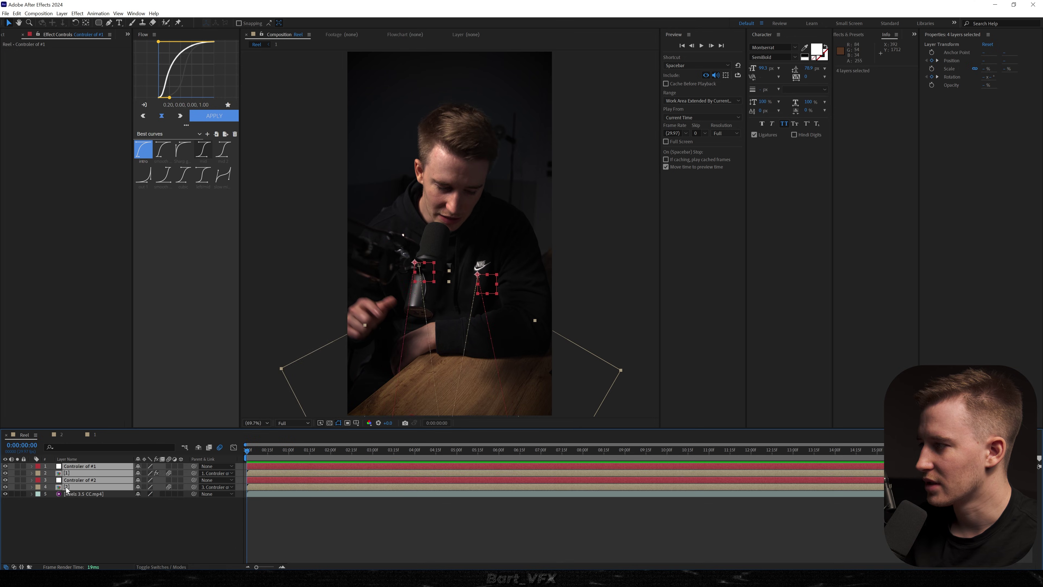
right_click(68, 486)
left_click(102, 437)
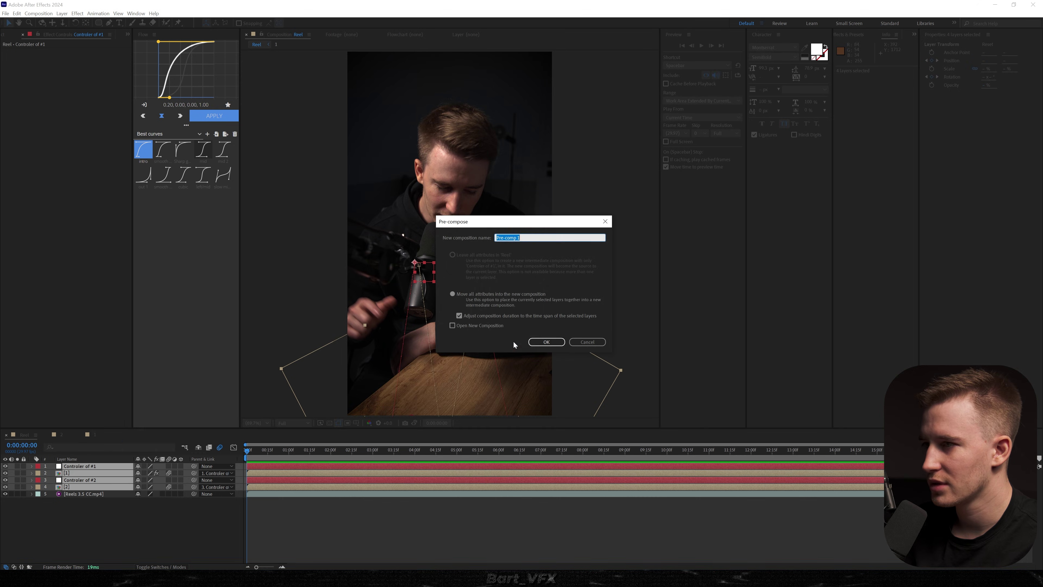
left_click(542, 342)
Copy the Vertical Shake FHD layer from the Motion Essence FHD shake composition to the top of the Reel composition, and preview the shake.
left_click(19, 139)
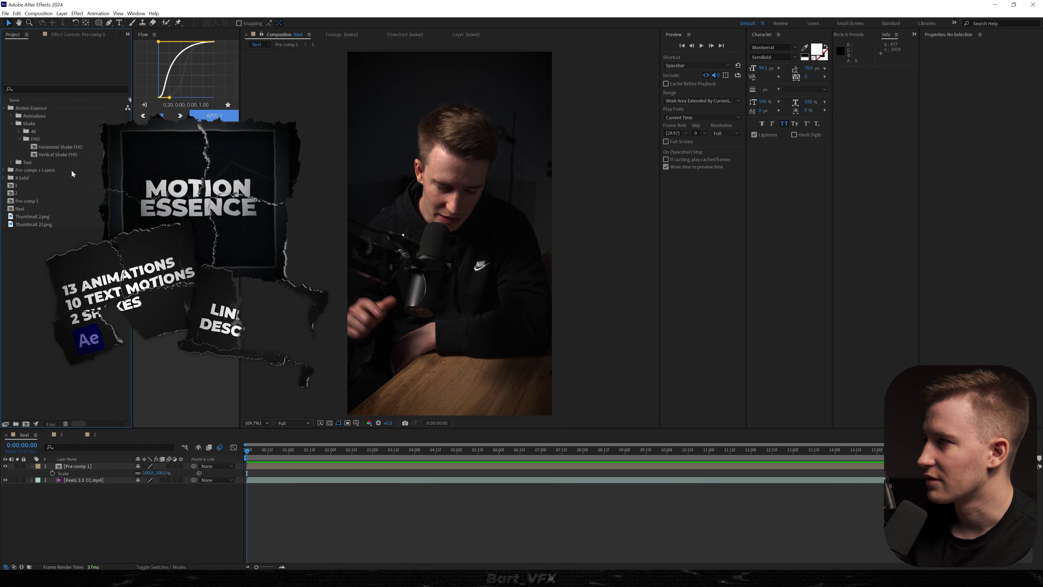
left_click(48, 154)
double_click(48, 155)
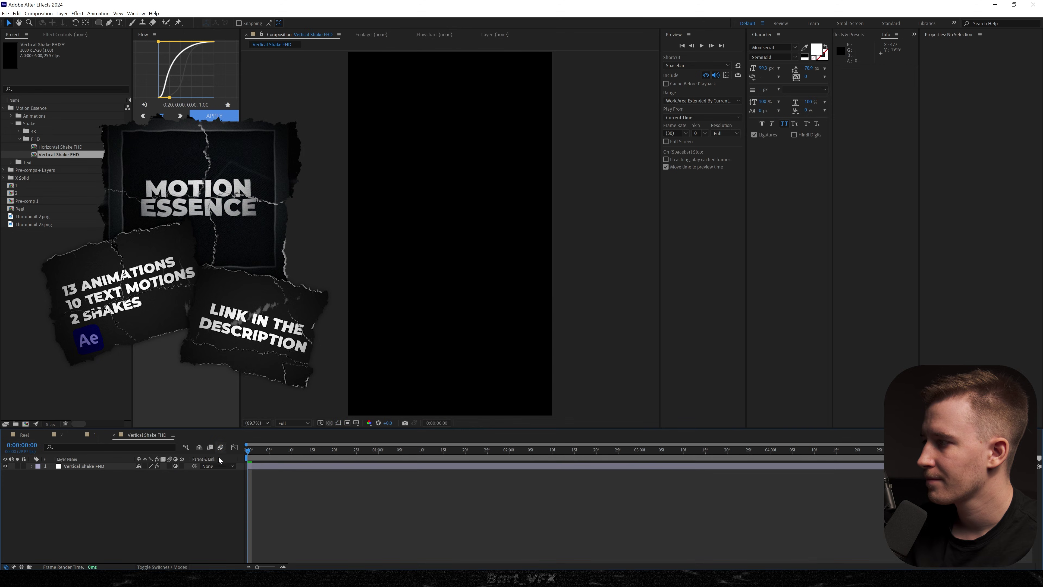
left_click(106, 466)
key("ctrl+c")
left_click(23, 434)
key("ctrl+v")
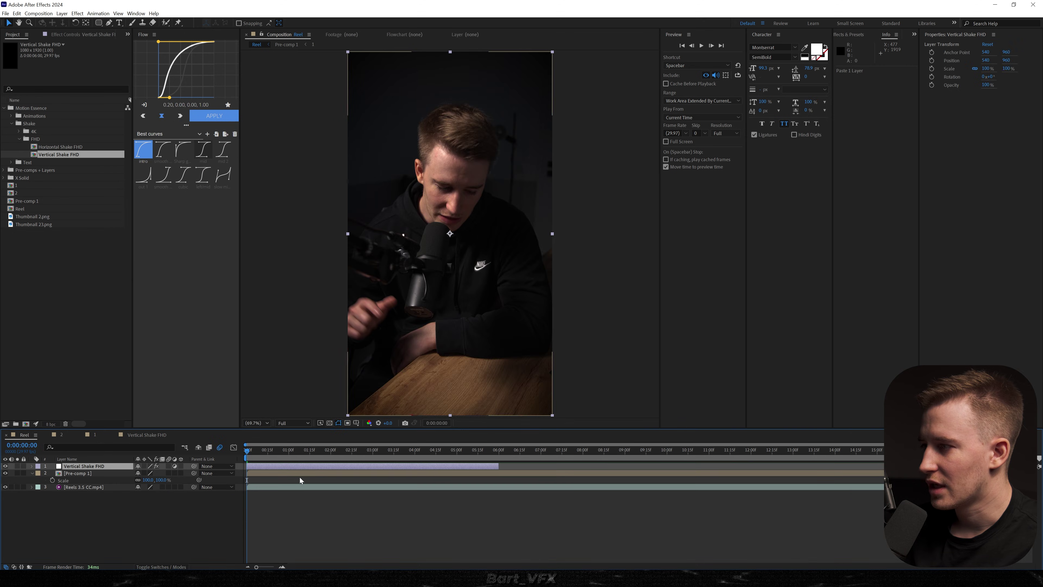
key("space")
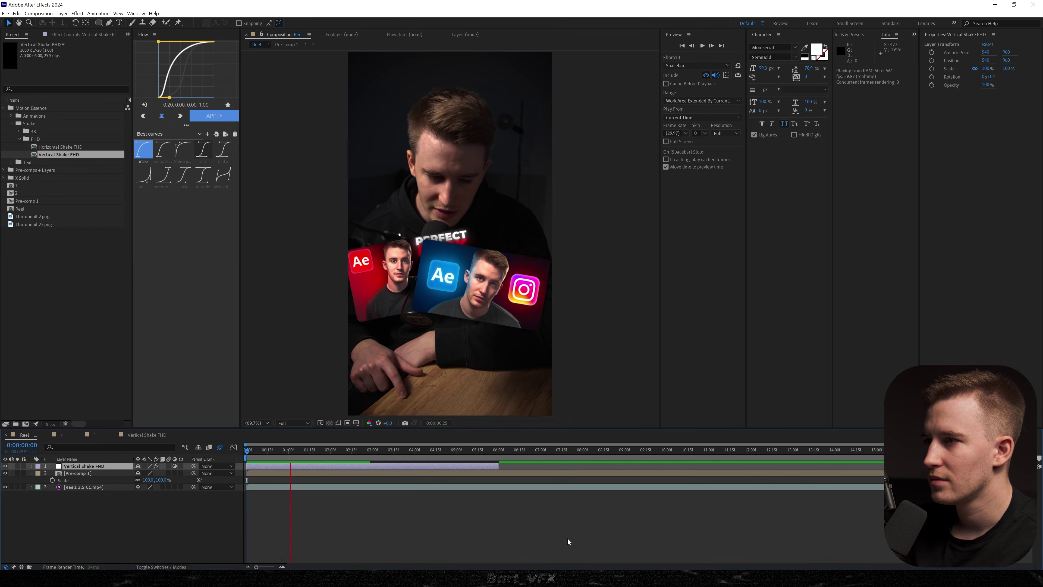